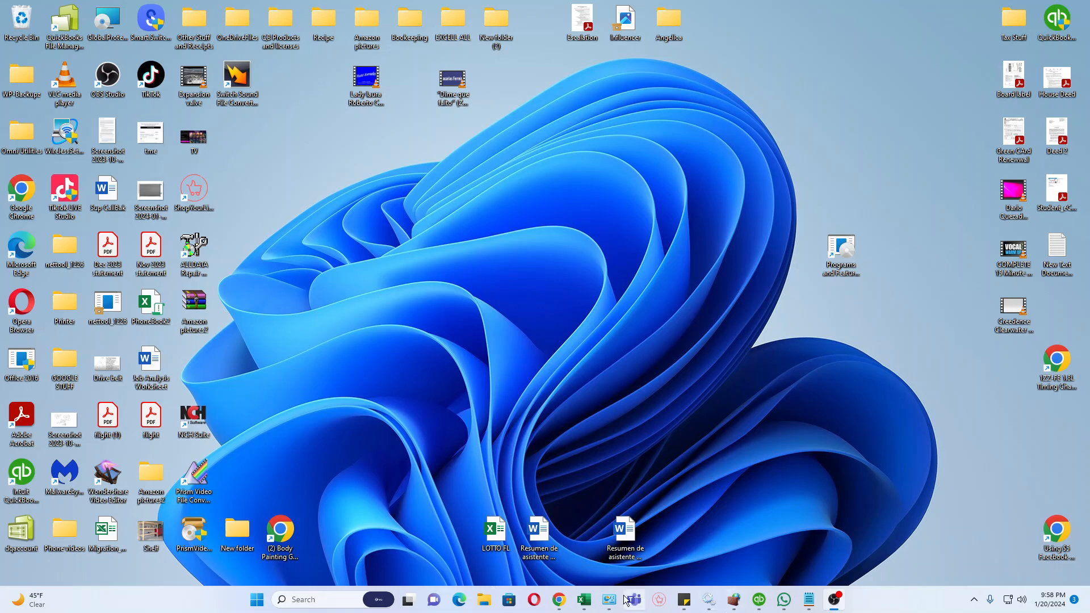
Switch to the Control Panel window and open the advanced sharing settings from the Network and Sharing Center.
left_click(610, 600)
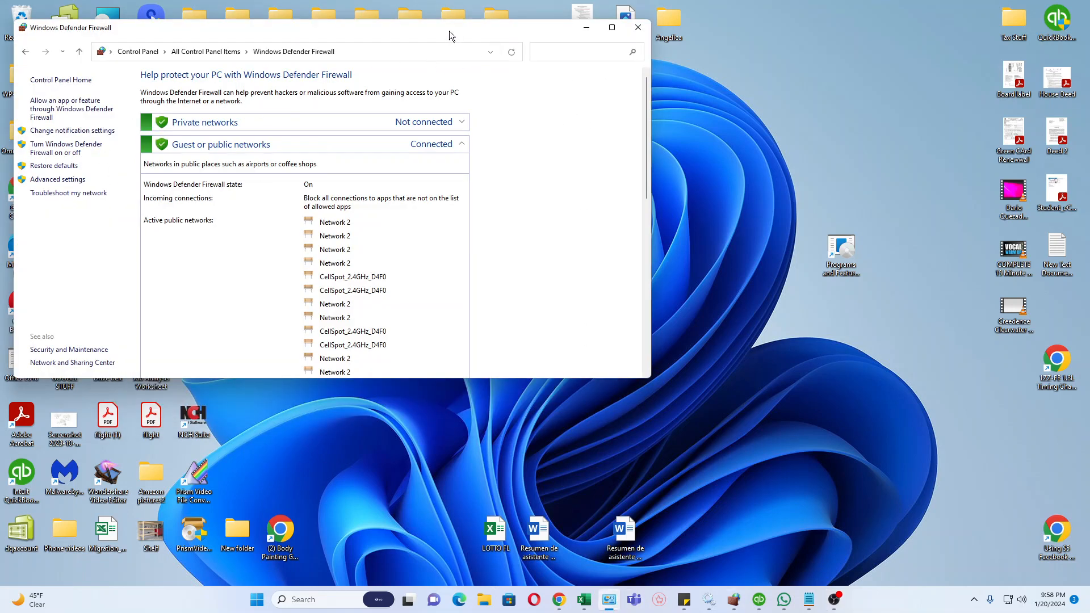
left_click_drag(449, 31, 609, 65)
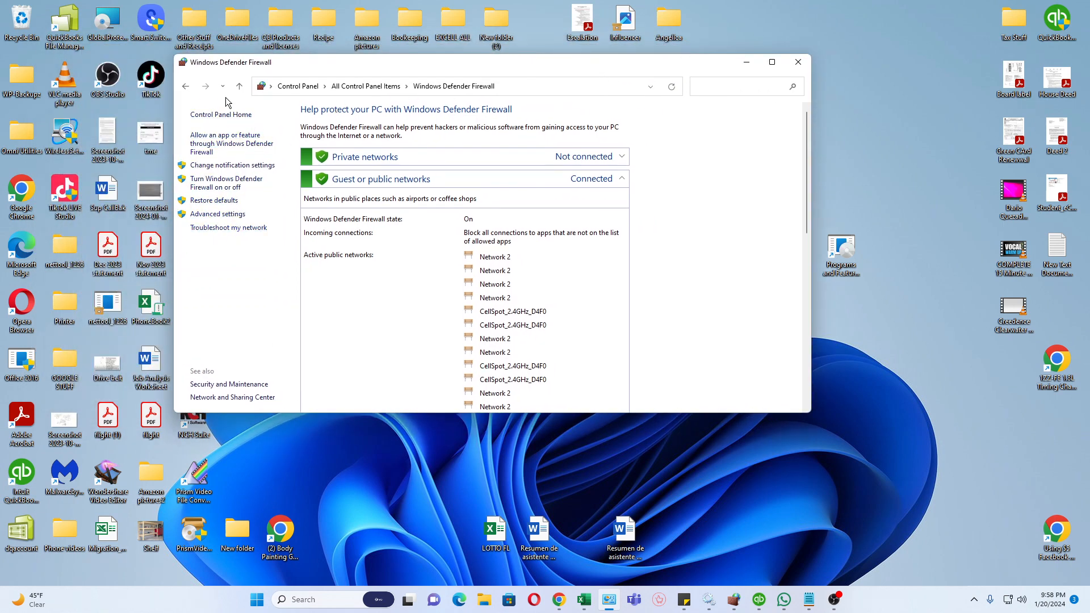
left_click(239, 86)
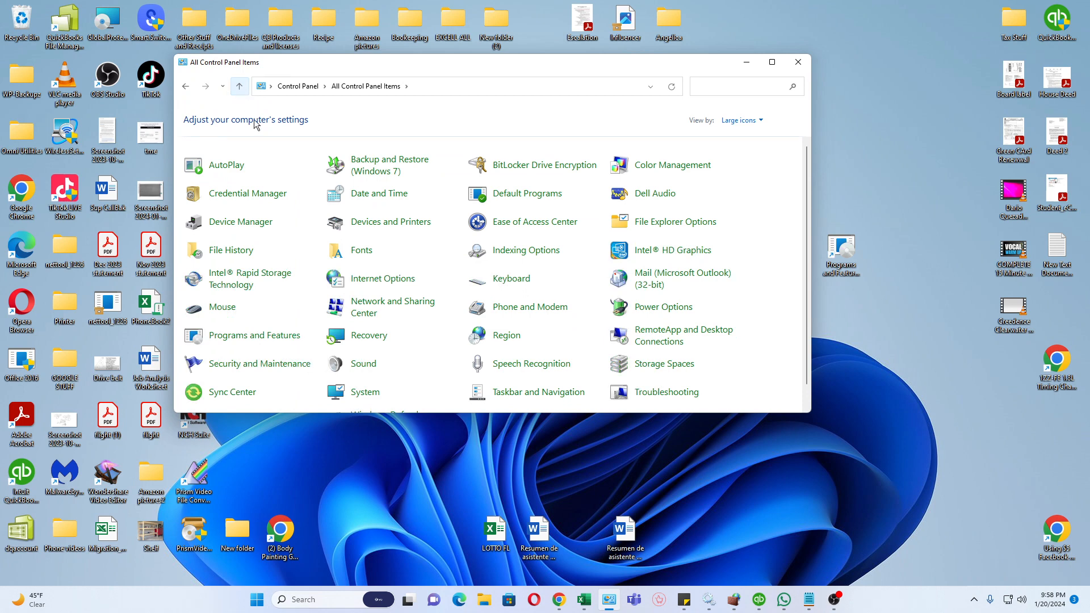
scroll(577, 254, "down", 1)
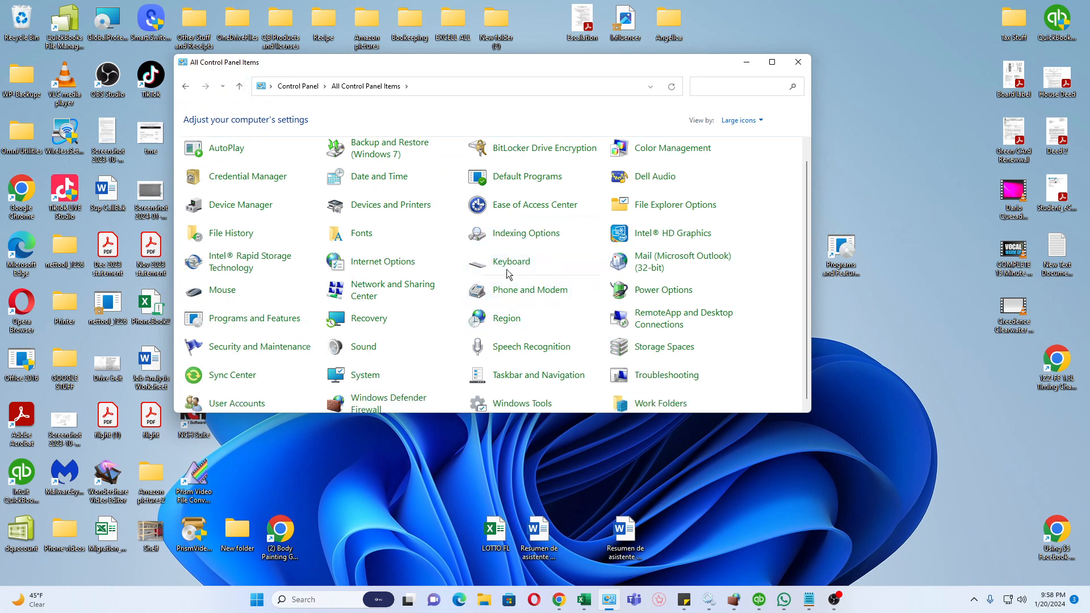
left_click(372, 300)
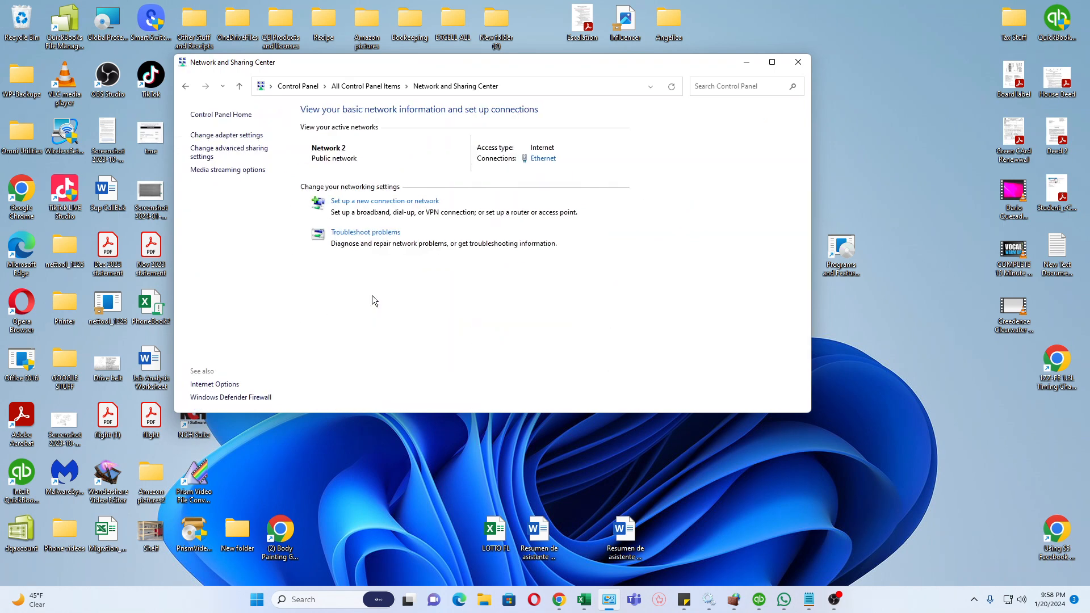
left_click(209, 158)
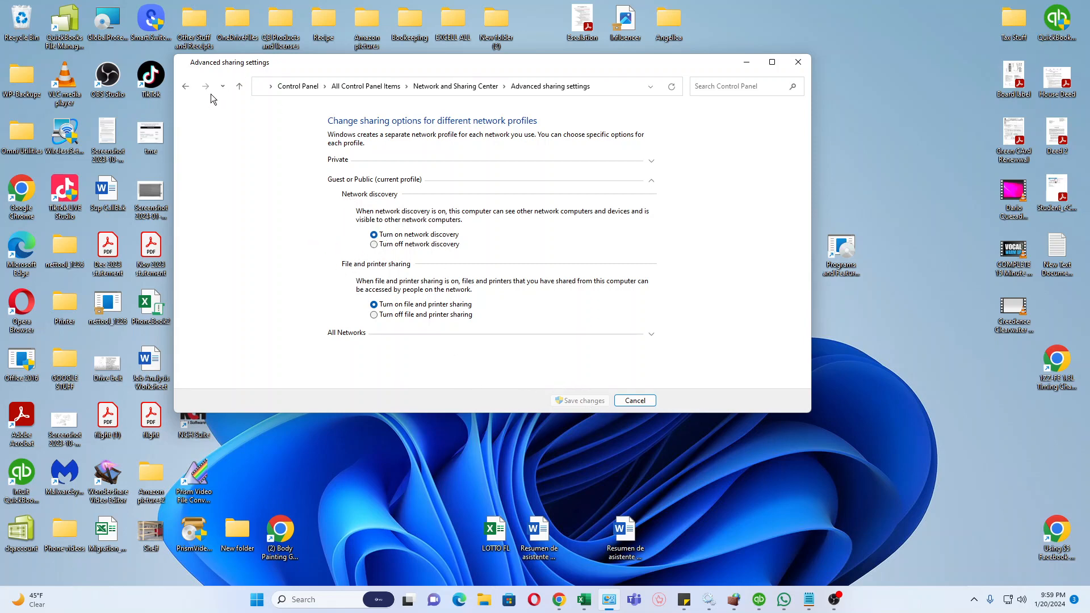
Reopen the advanced sharing settings and review network discovery and file sharing for the Private and Guest or Public profiles.
left_click(185, 86)
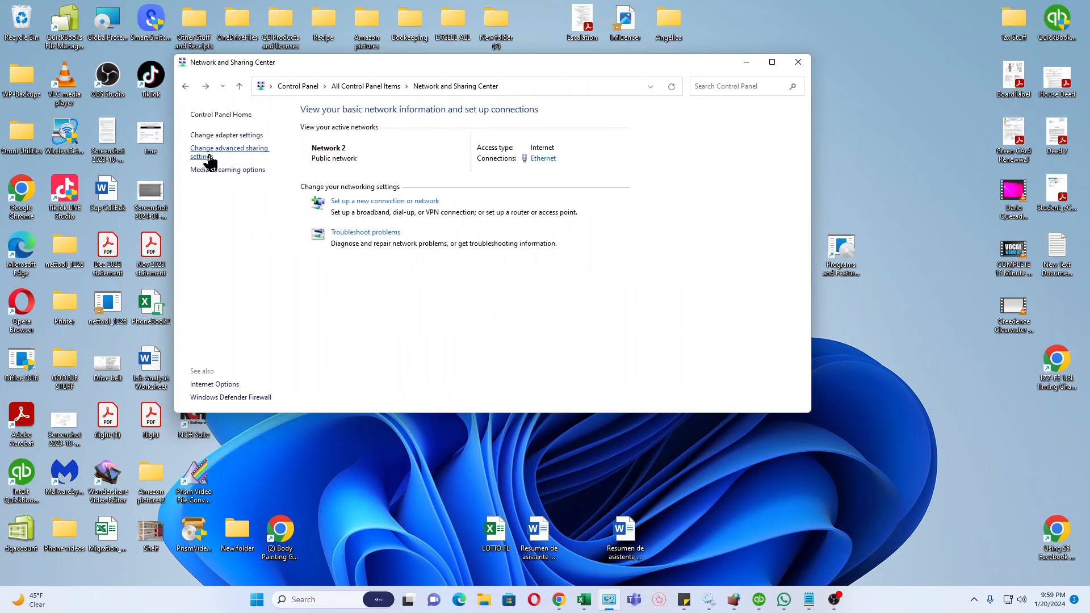
left_click(208, 152)
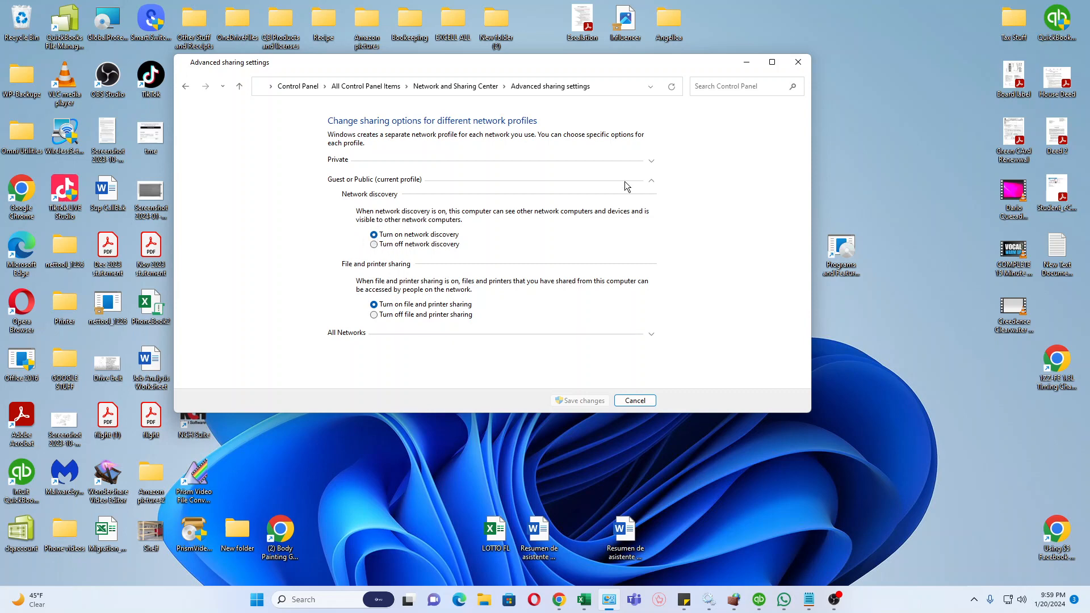
left_click(650, 161)
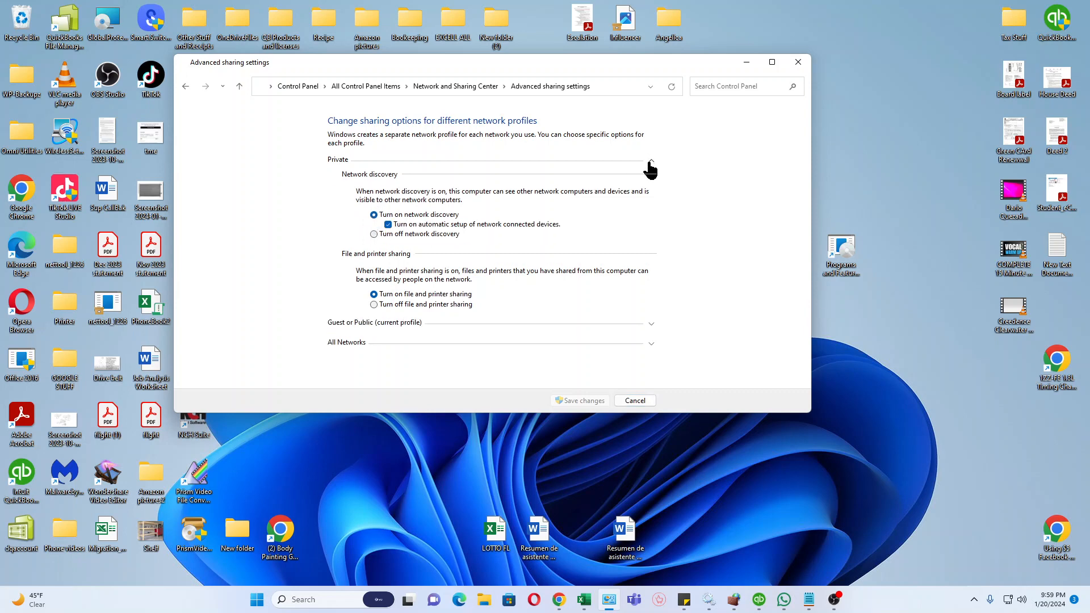
left_click(652, 324)
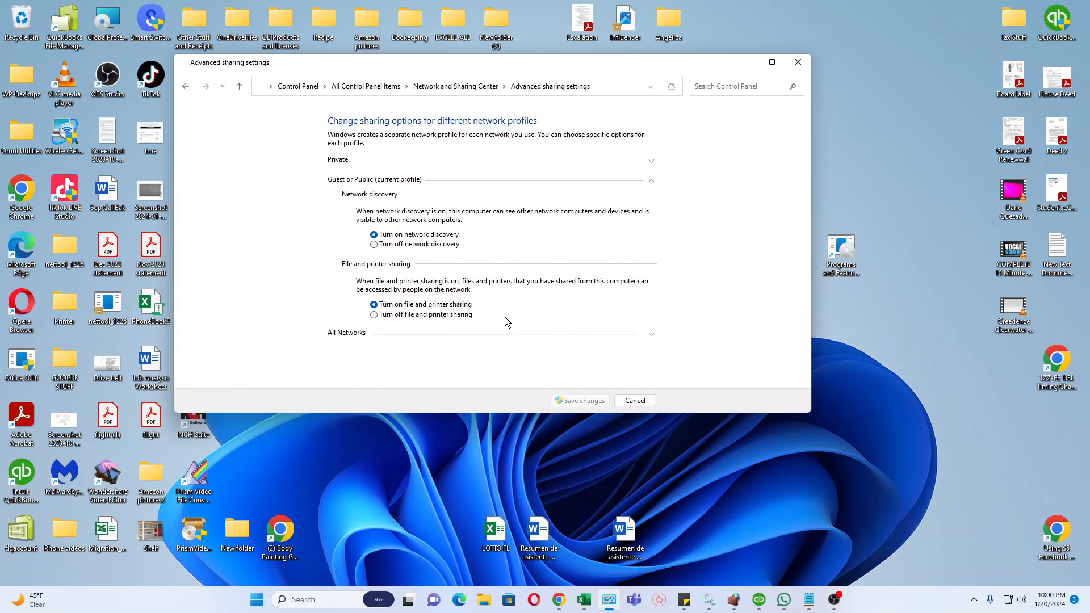
Run services.msc to open the Services console and maximize its window.
key("super+r")
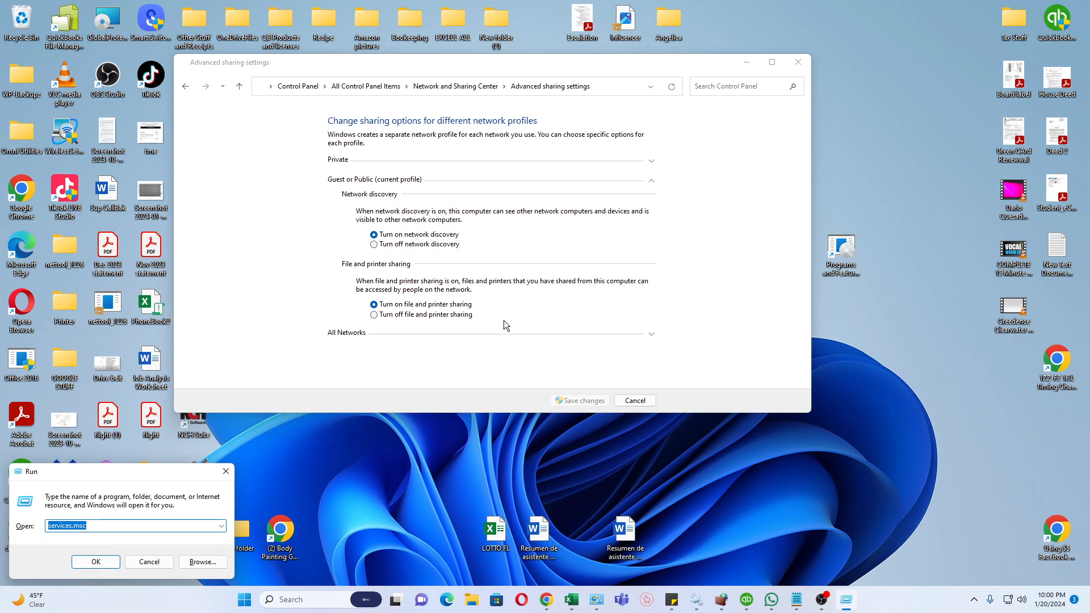
left_click(53, 528)
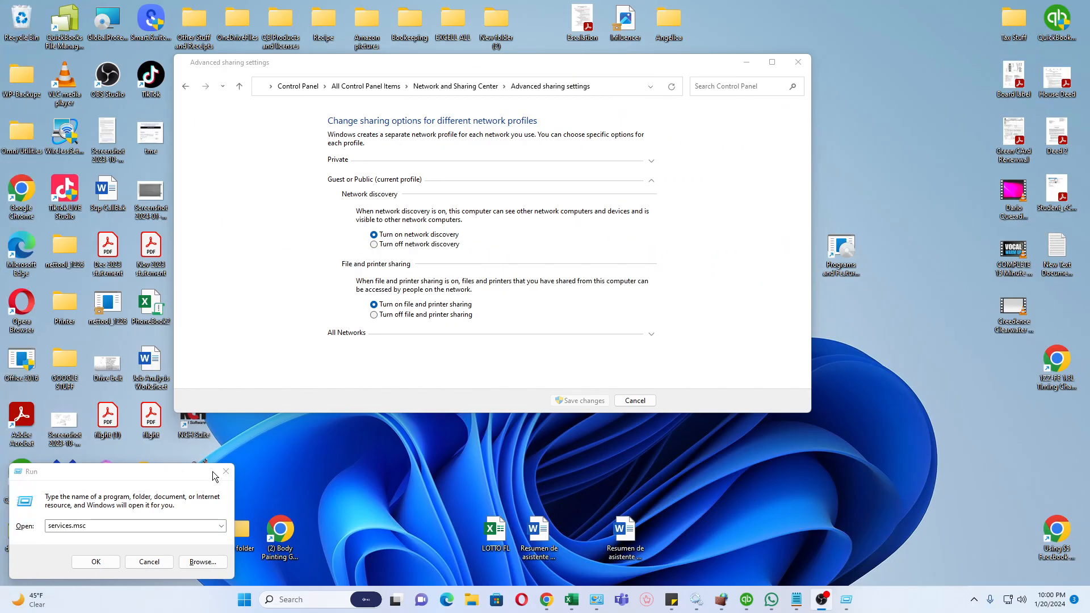
left_click(106, 560)
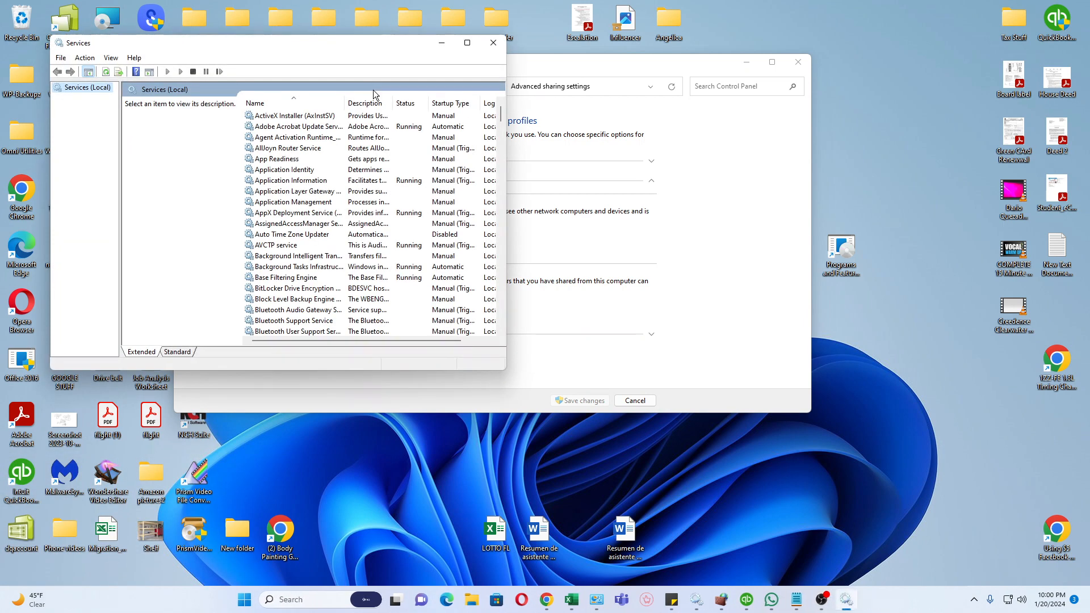
left_click(468, 44)
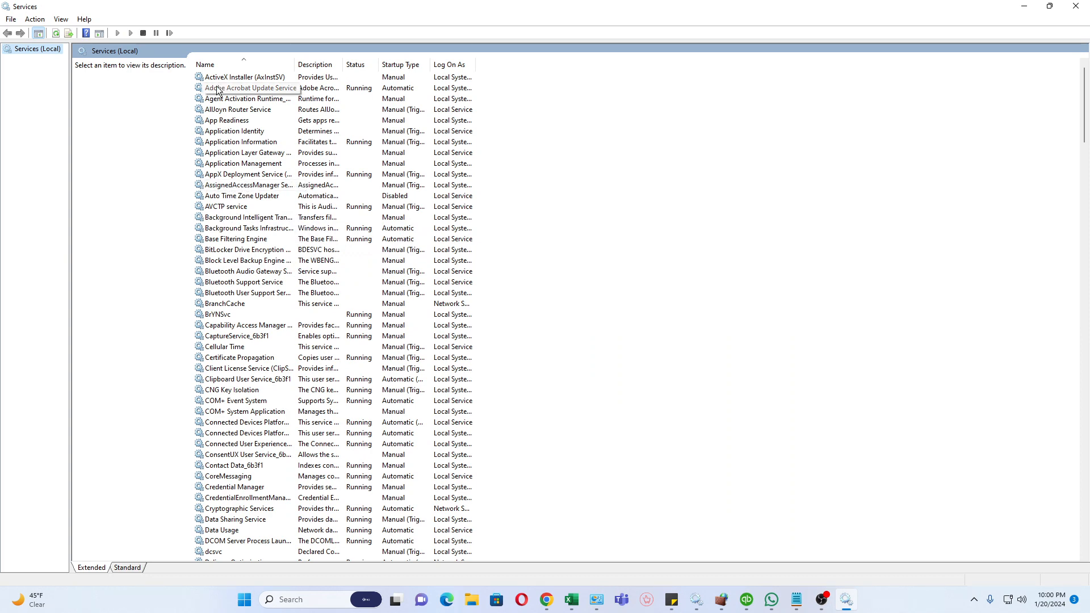
Find the DNS Client service in the services list and review its startup type and status in its properties.
left_click(797, 605)
left_click(797, 604)
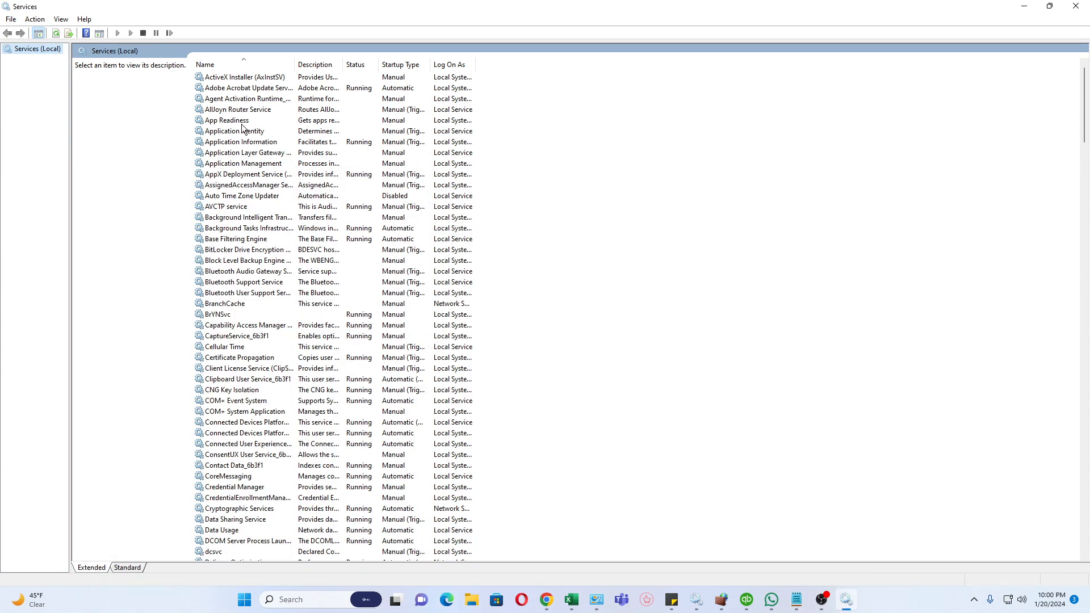
scroll(214, 206, "down", 6)
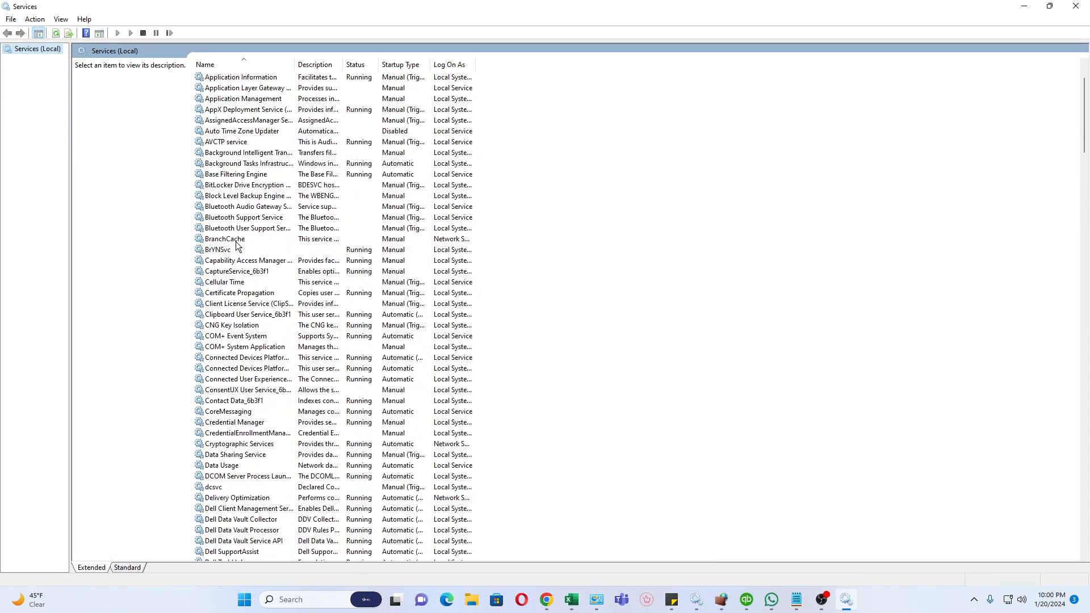
scroll(259, 332, "down", 1)
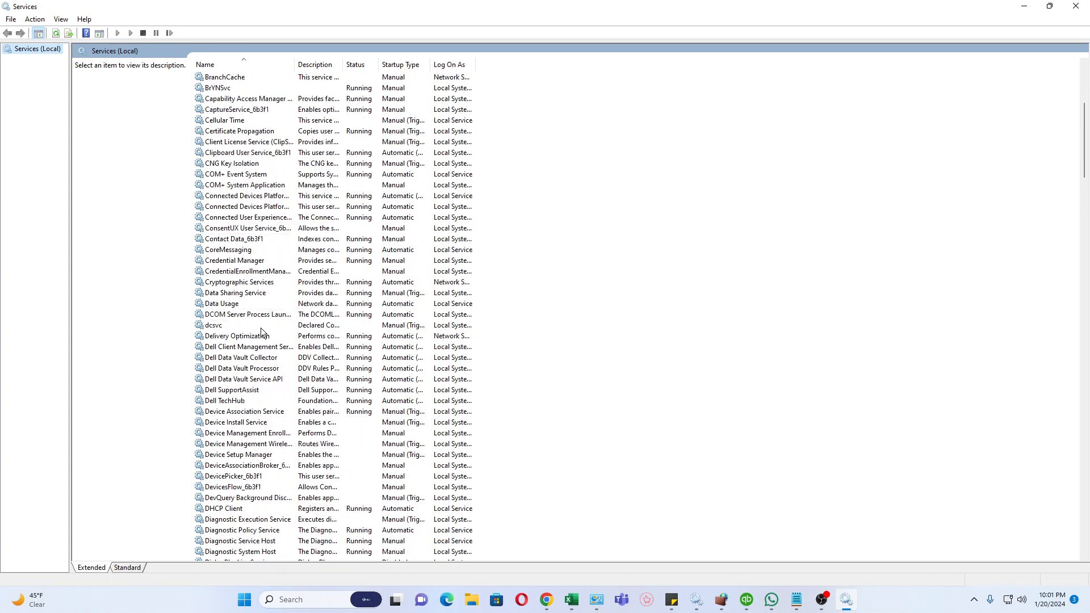
scroll(254, 336, "down", 1)
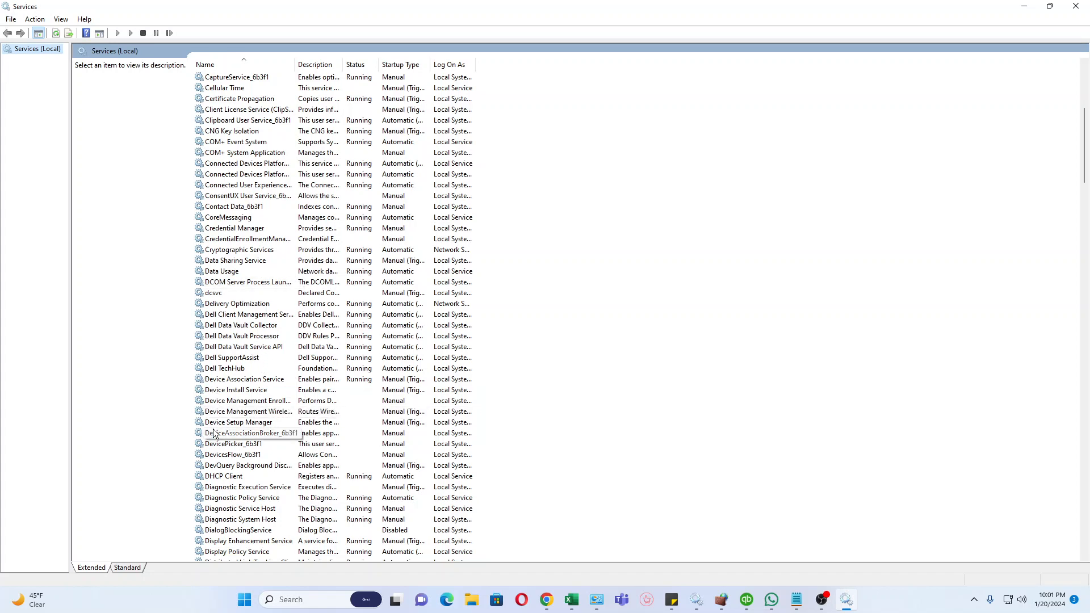
scroll(246, 430, "down", 1)
scroll(246, 430, "down", 2)
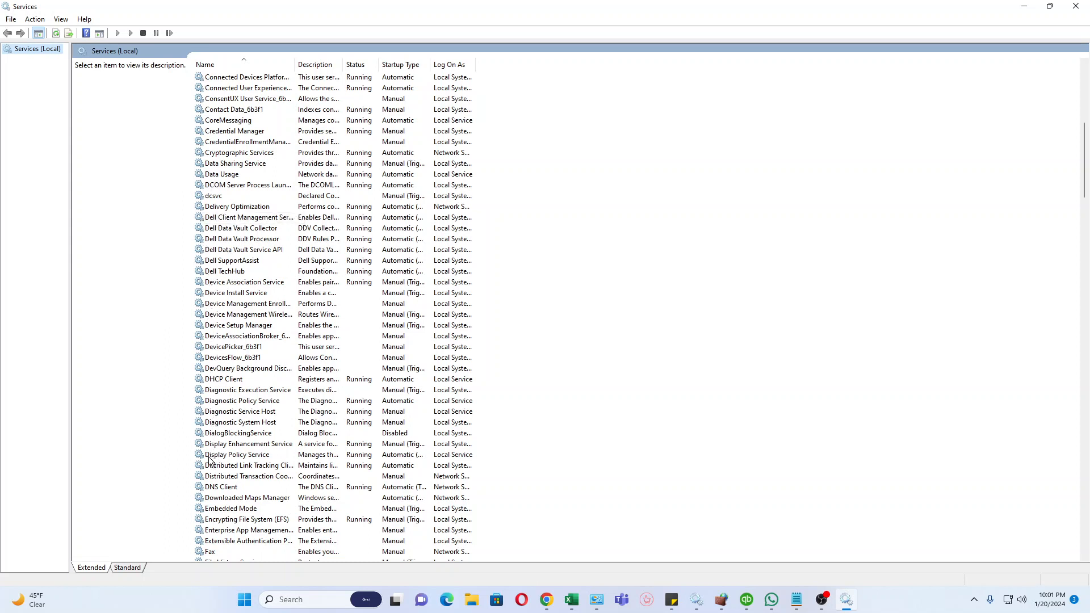
left_click(216, 497)
left_click(225, 488)
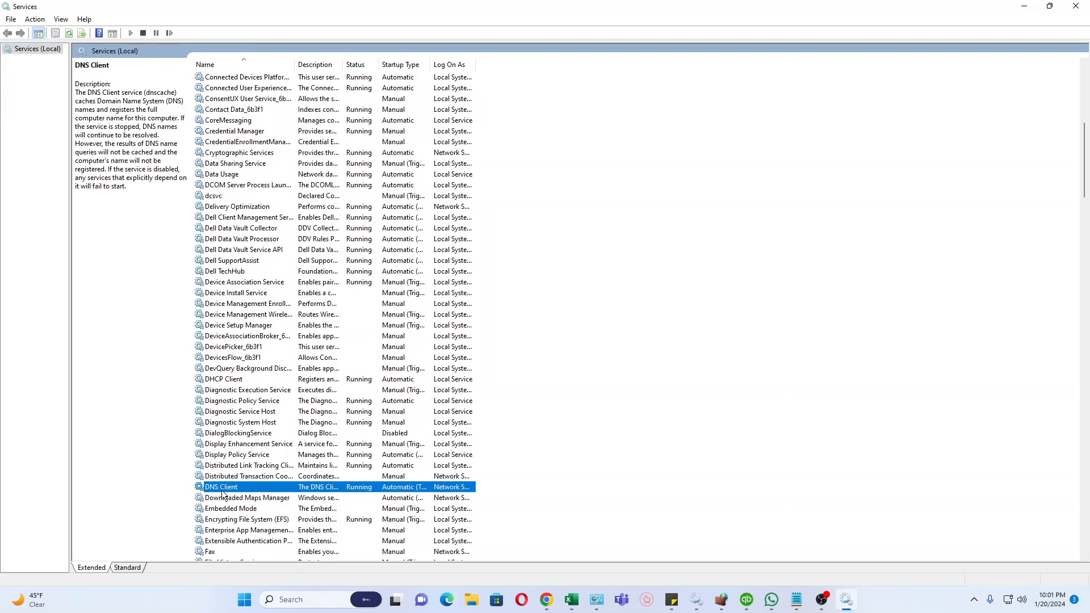
double_click(225, 489)
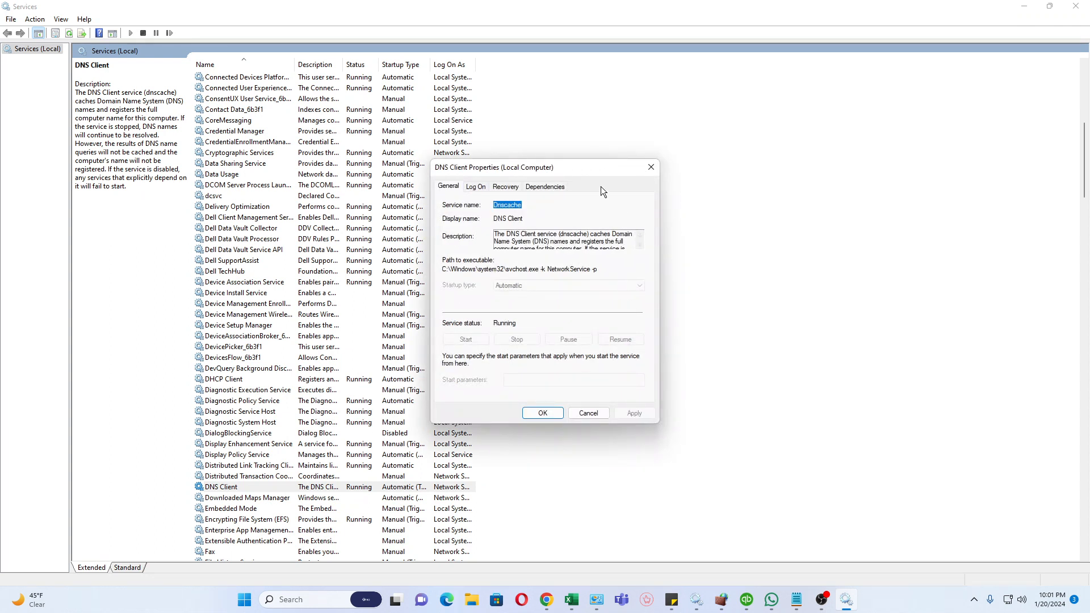
left_click(540, 414)
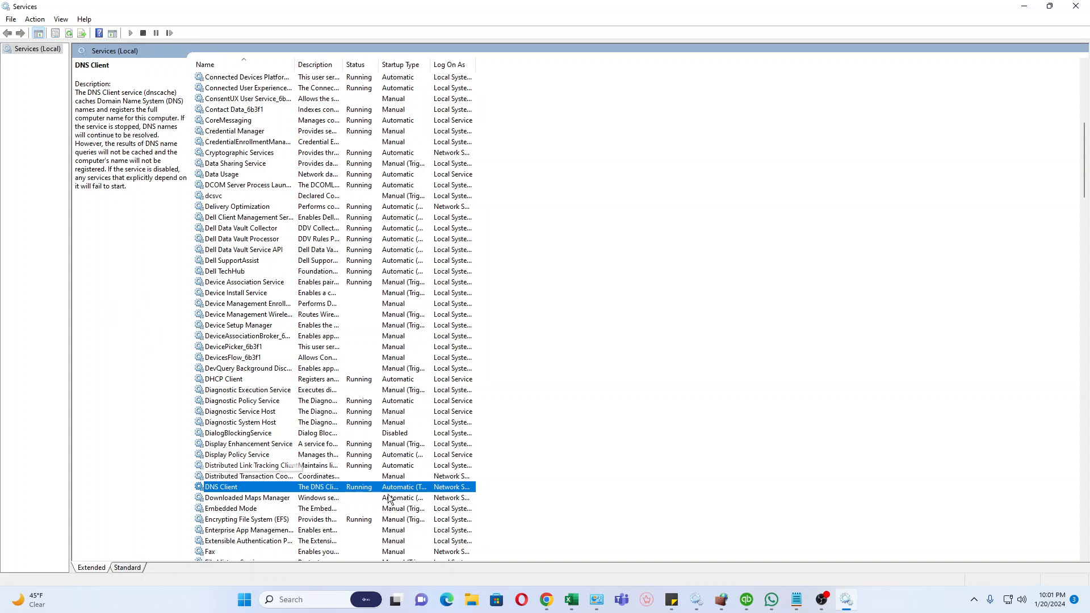
Check the NetworkDiscovery note for the next service and review the startup type options of Function Discovery Resource Publication.
scroll(263, 361, "down", 7)
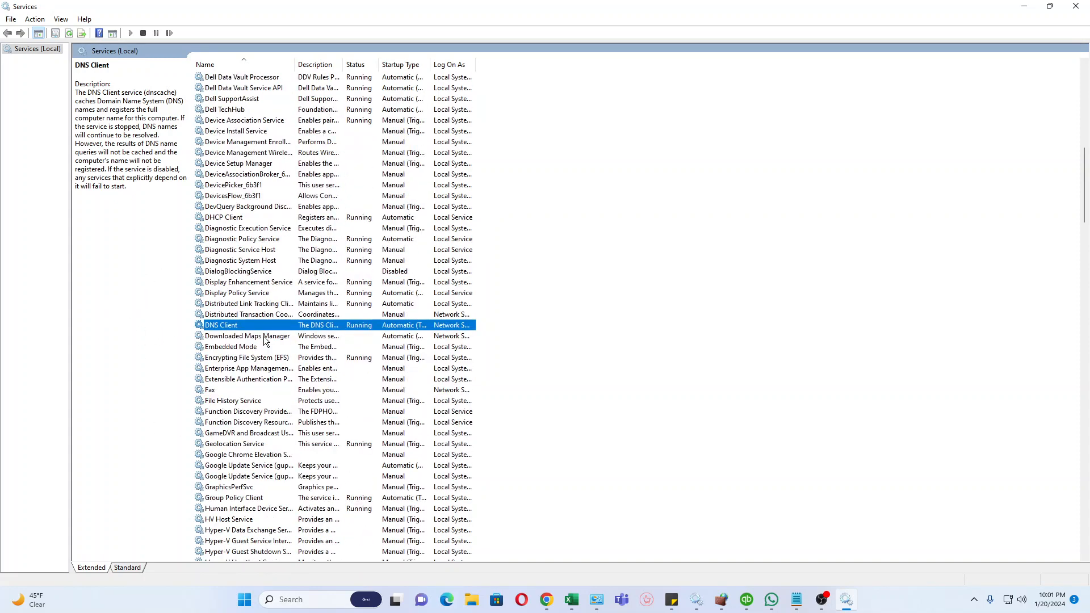
scroll(263, 340, "down", 1)
scroll(273, 325, "down", 2)
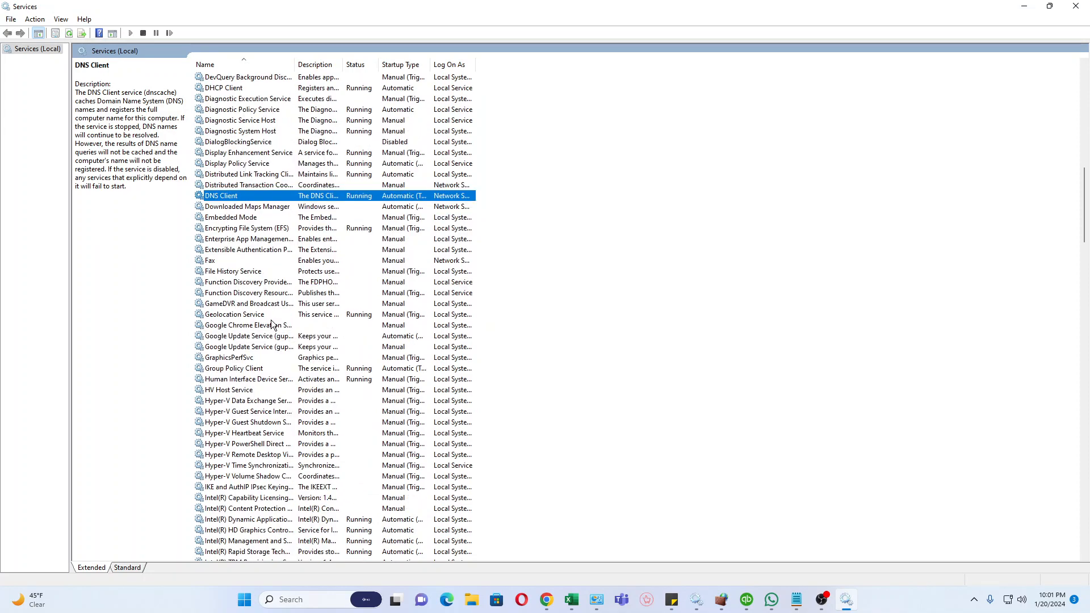
scroll(272, 326, "down", 2)
scroll(265, 352, "down", 1)
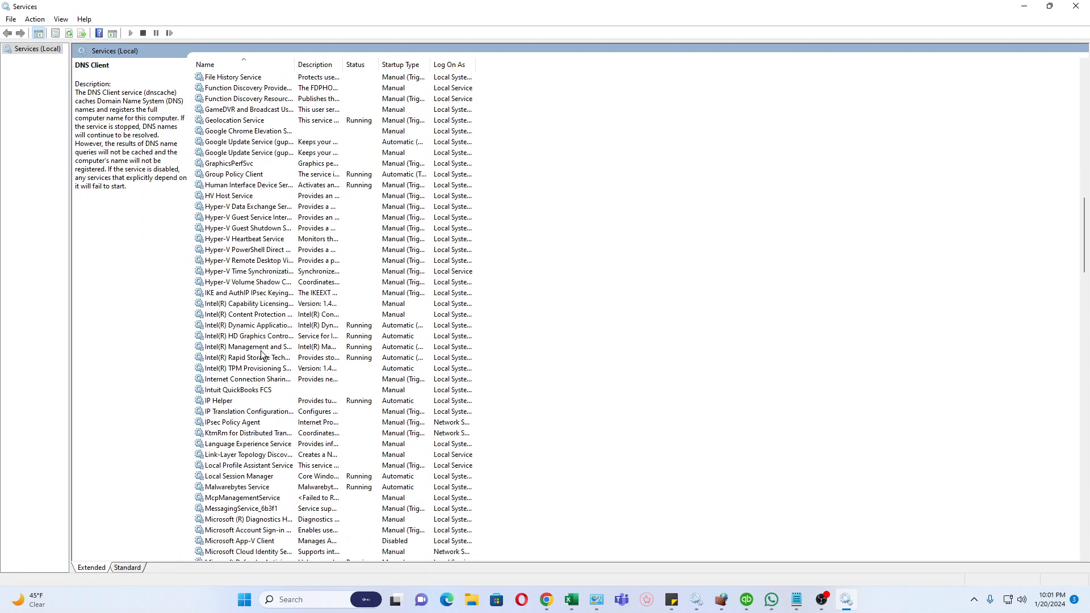
scroll(261, 355, "up", 3)
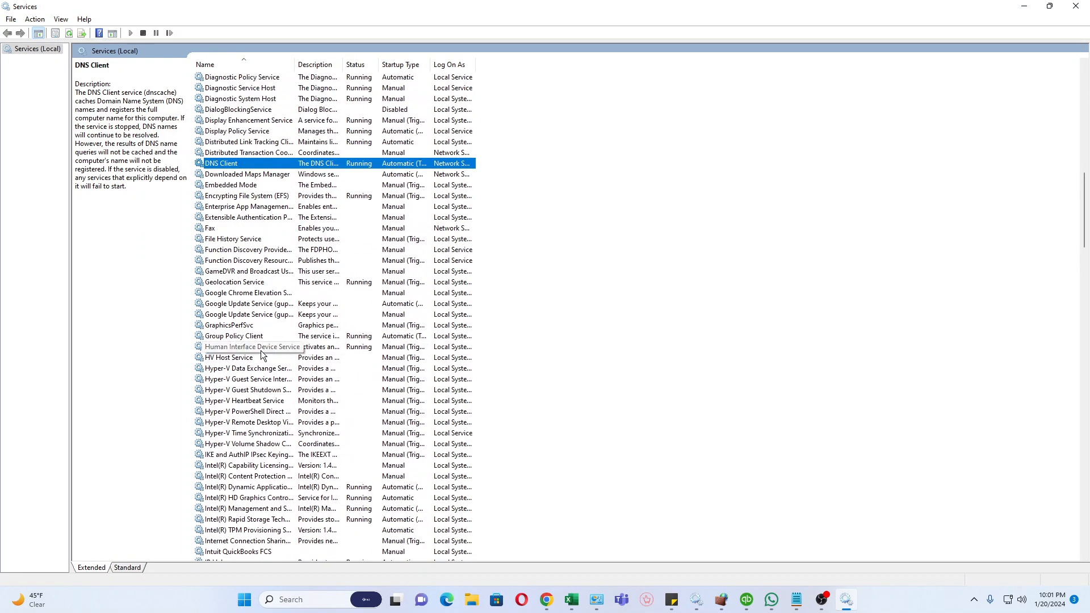
left_click(799, 601)
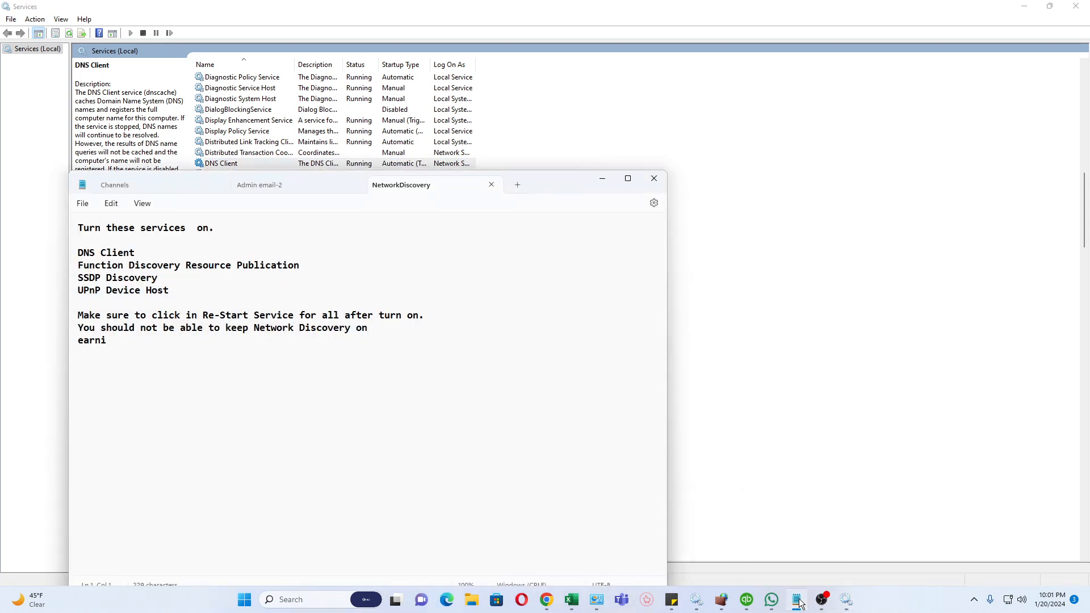
left_click(798, 601)
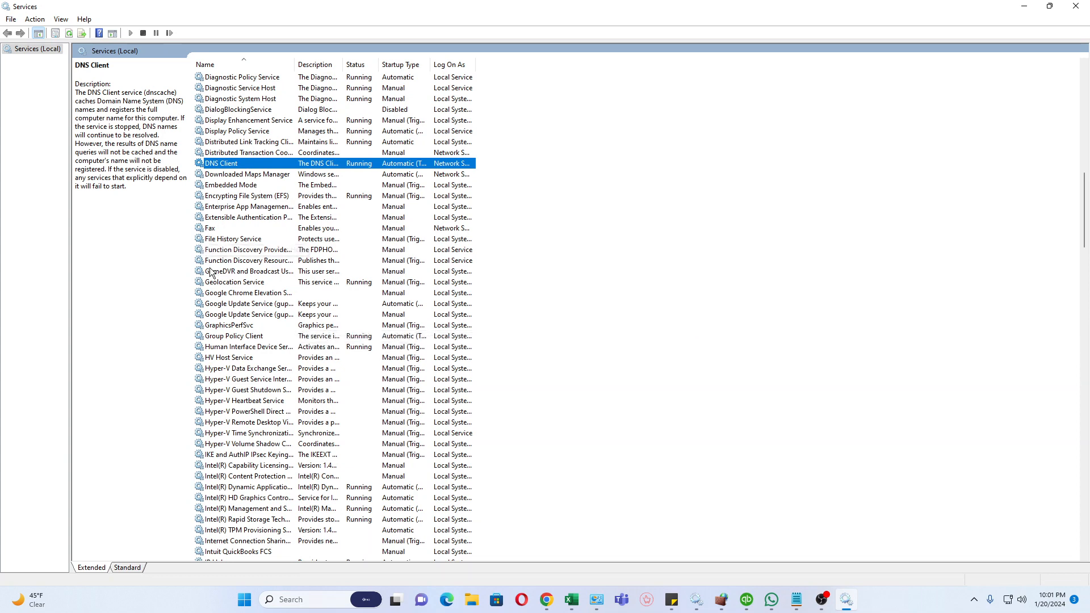
double_click(244, 261)
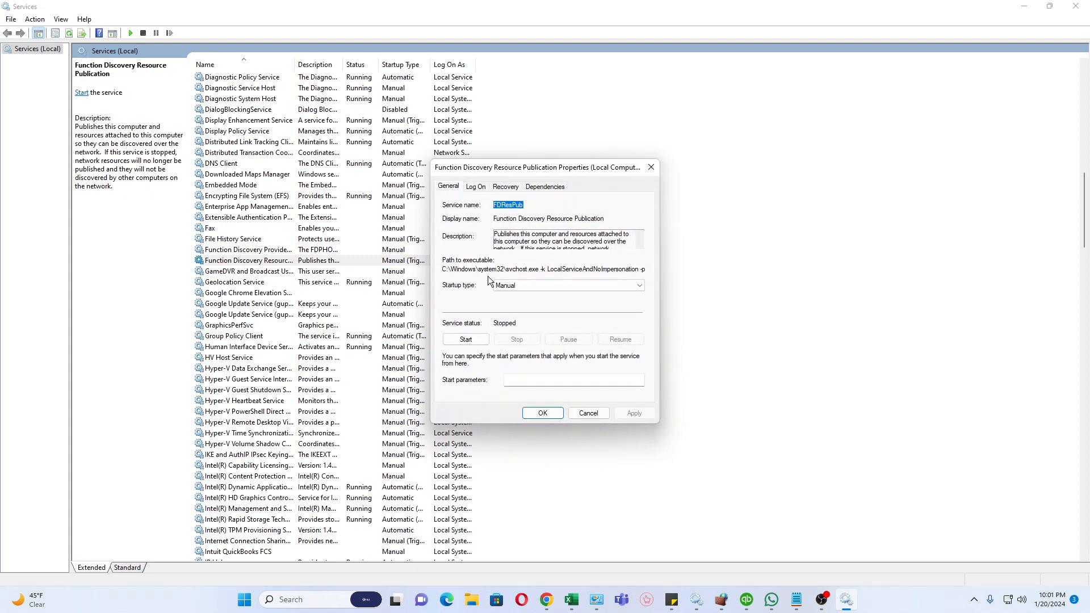
left_click(551, 285)
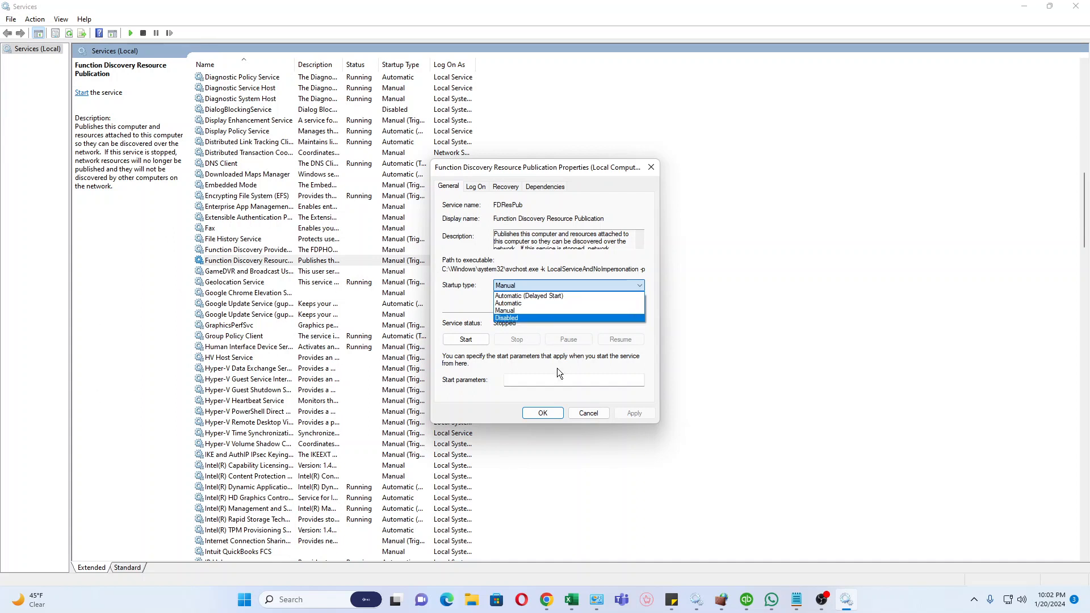
left_click(546, 413)
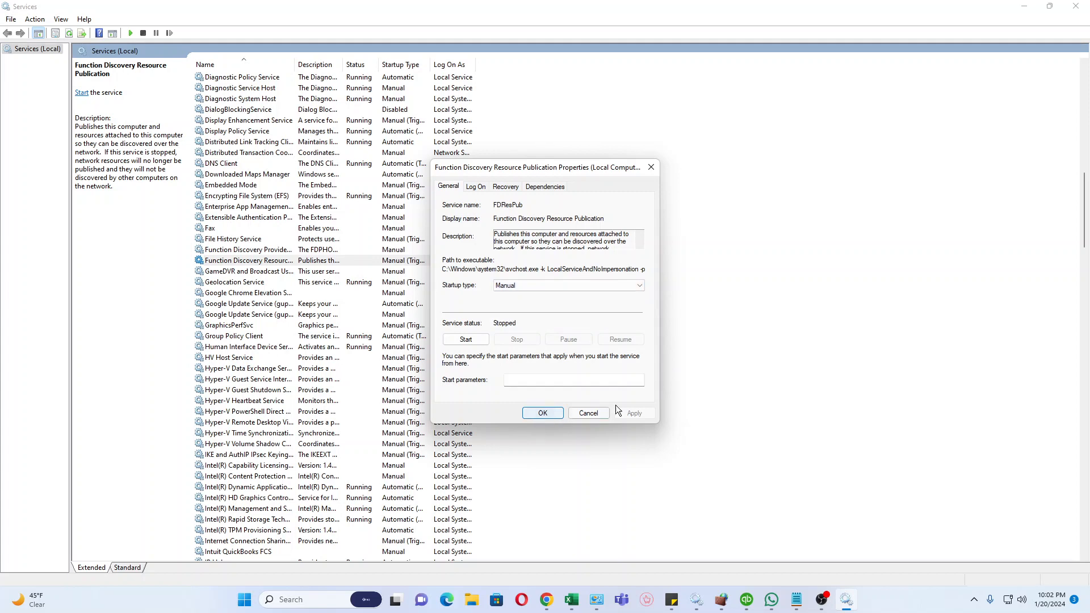
left_click(651, 167)
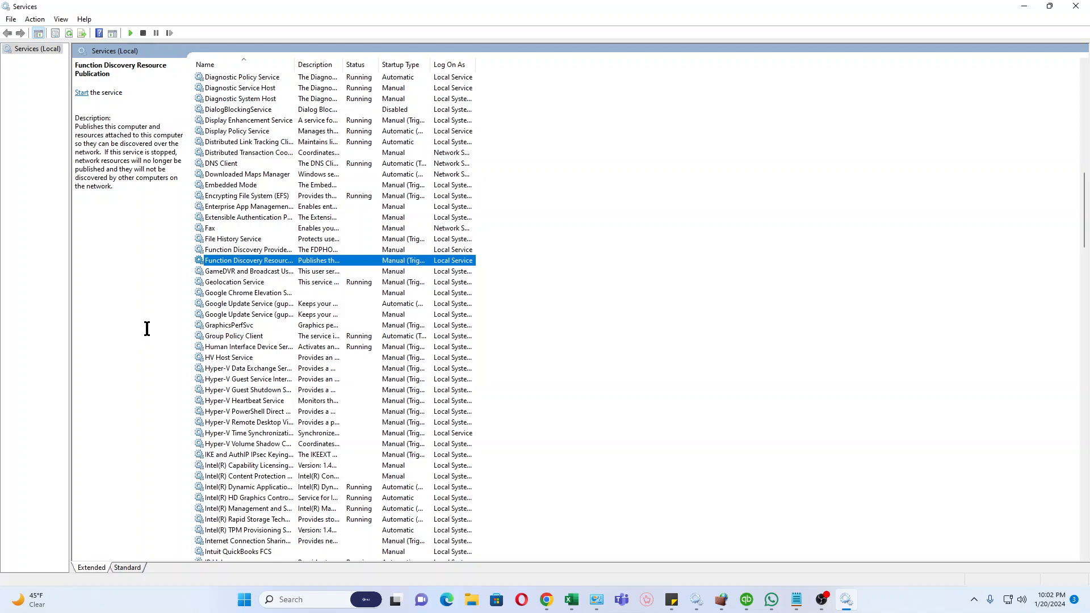
Find the SSDP Discovery service in the services list and select it to review its status and startup type.
scroll(323, 400, "down", 4)
scroll(323, 400, "down", 10)
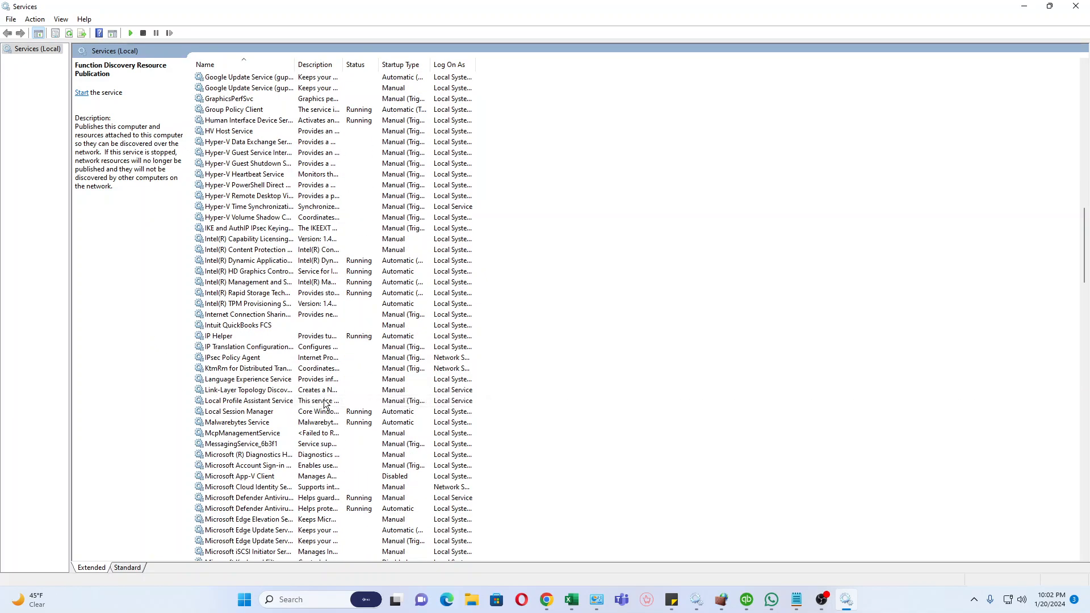
scroll(324, 404, "down", 11)
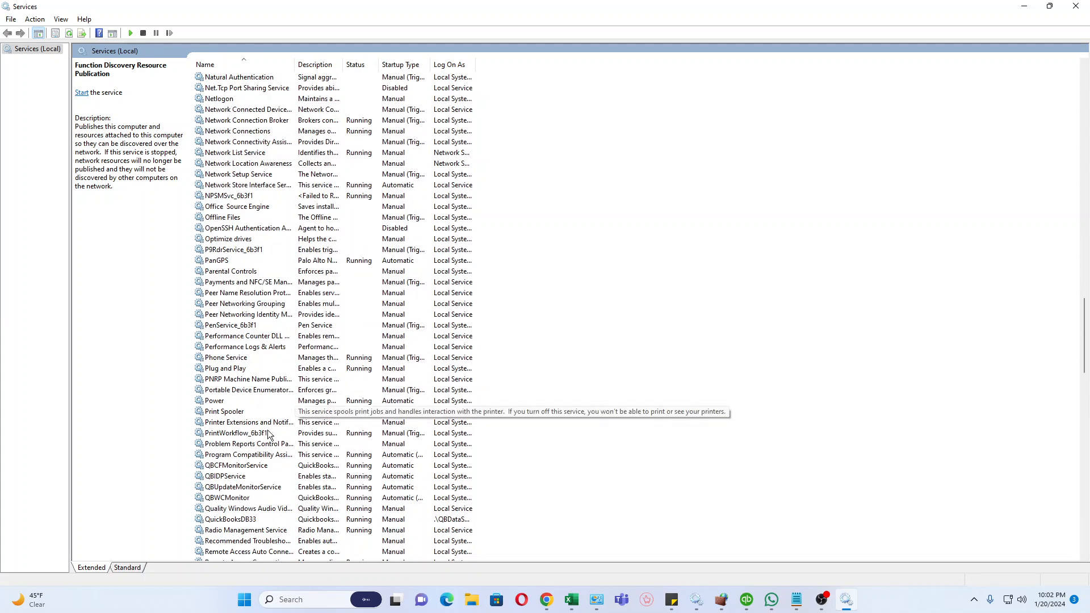
scroll(257, 427, "down", 3)
scroll(257, 426, "down", 7)
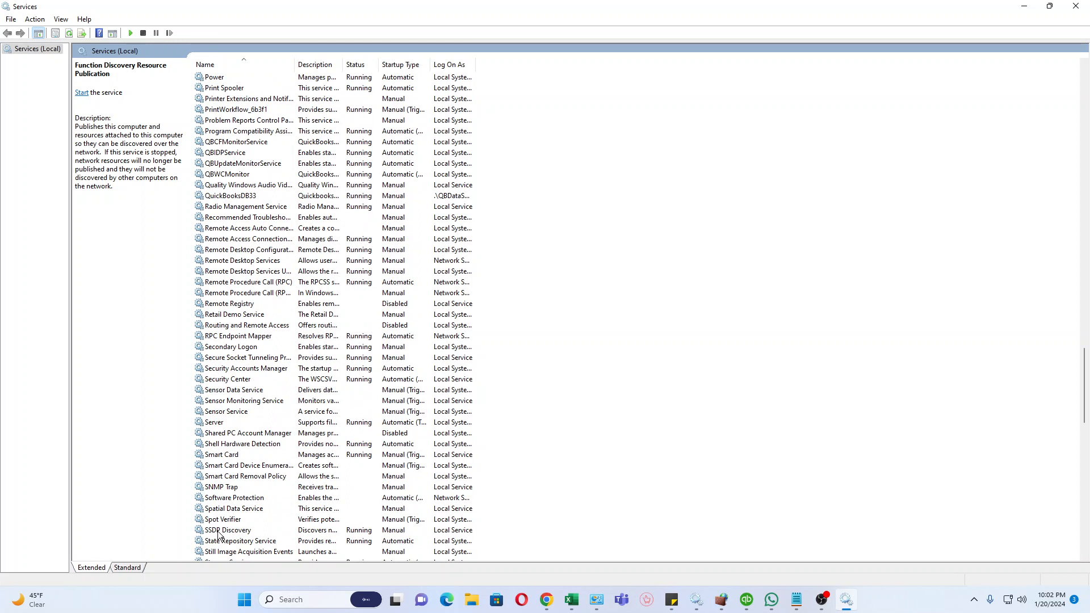
left_click(219, 532)
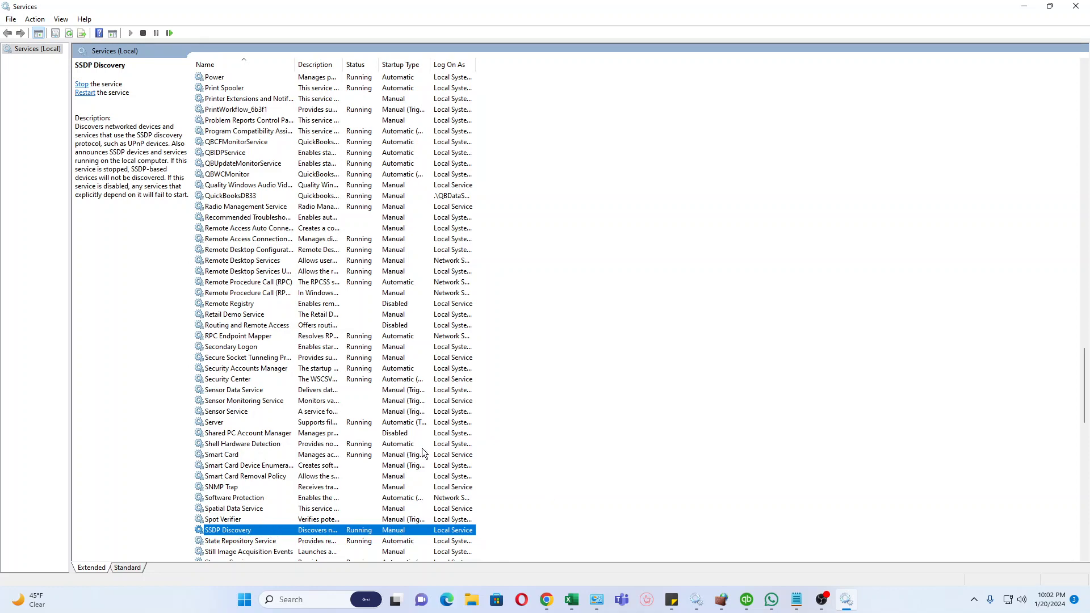
Check the NetworkDiscovery note for the last service, then find UPnP Device Host and review its description, status and startup type.
scroll(421, 444, "down", 2)
scroll(420, 441, "down", 9)
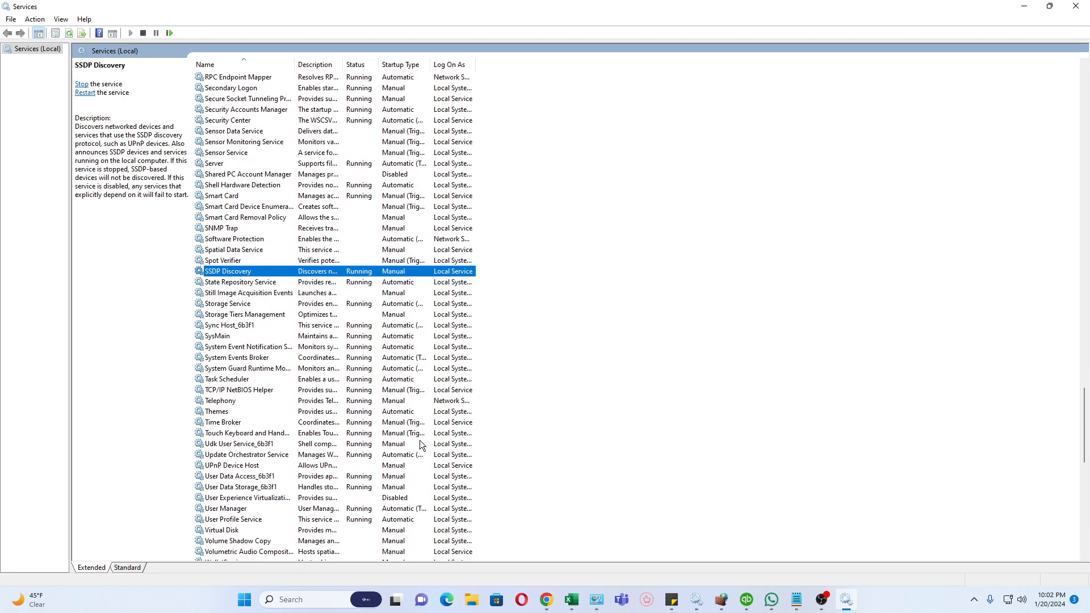
scroll(420, 441, "down", 3)
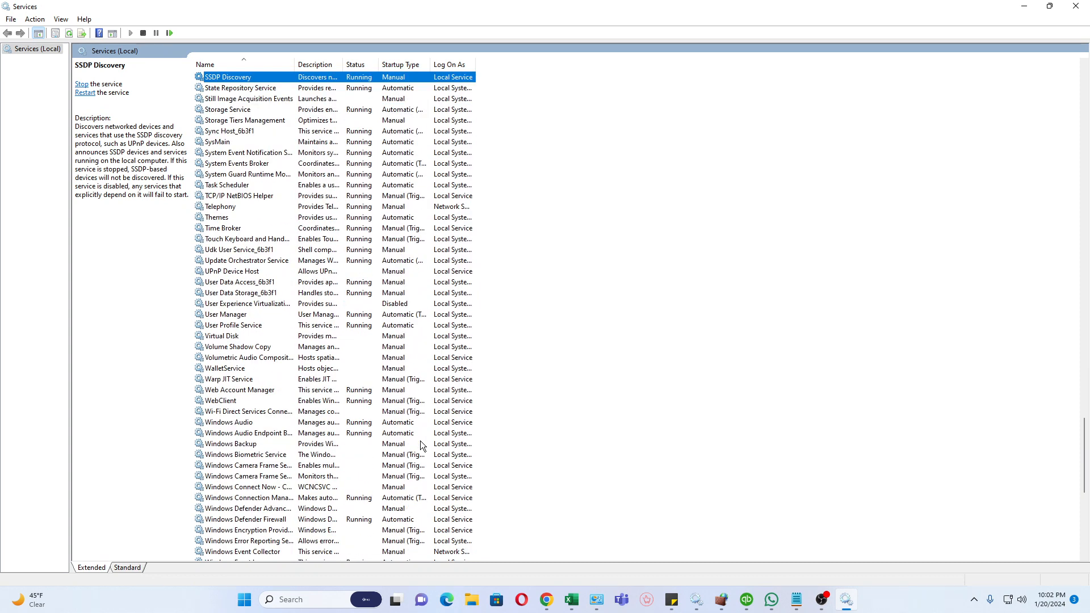
scroll(420, 440, "down", 2)
left_click(796, 601)
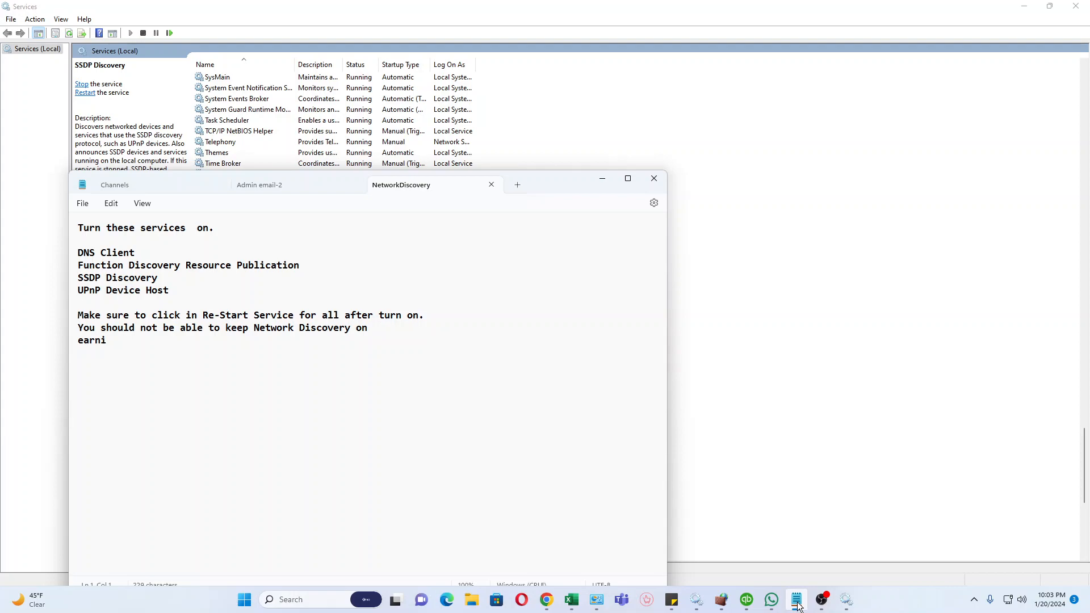
left_click(796, 602)
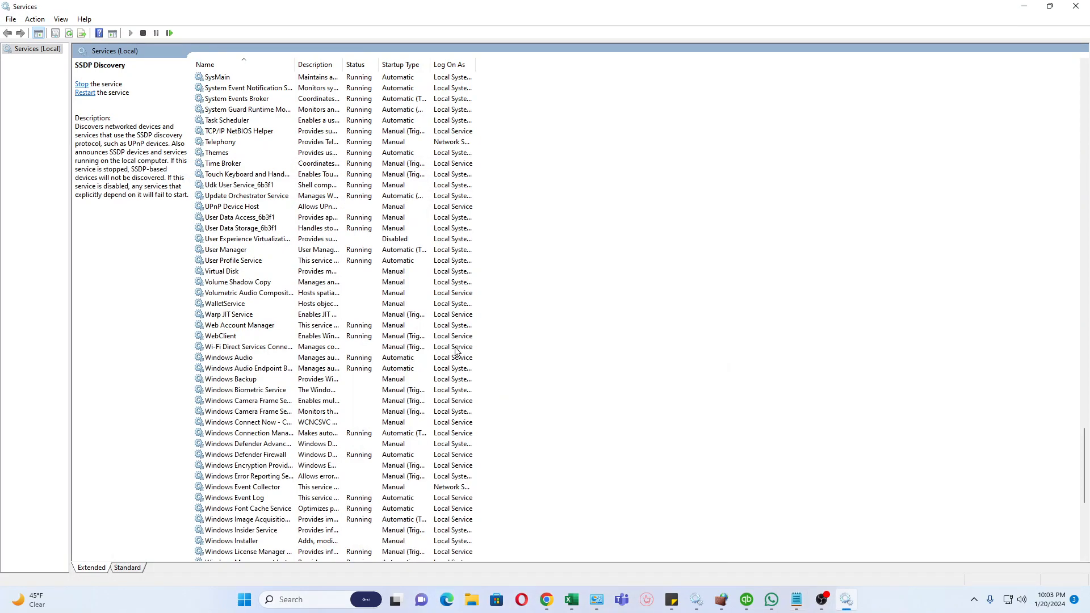
scroll(297, 380, "down", 1)
scroll(296, 380, "down", 9)
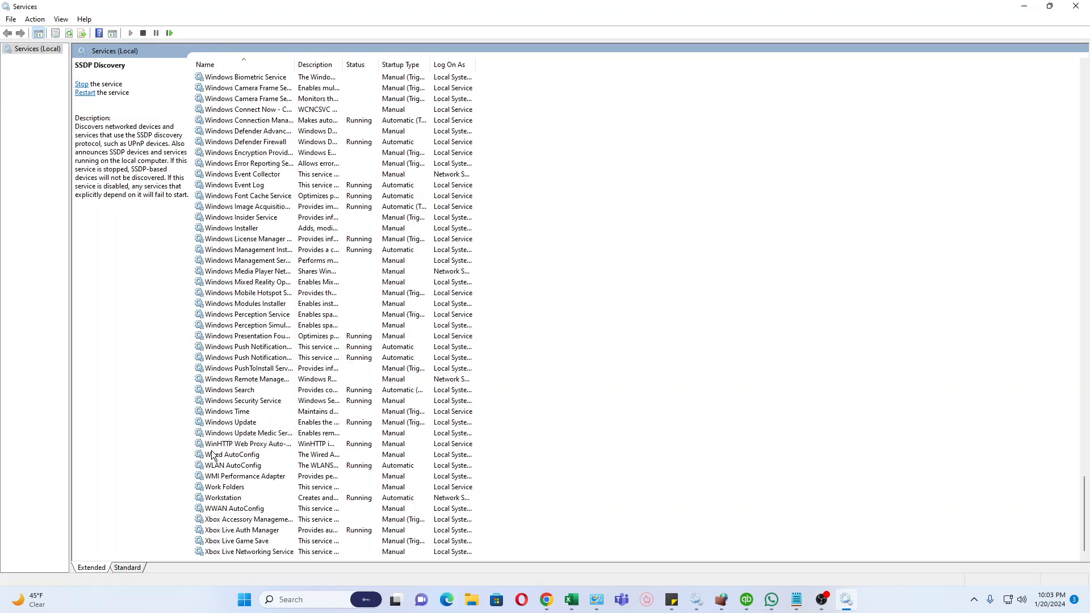
scroll(212, 454, "up", 6)
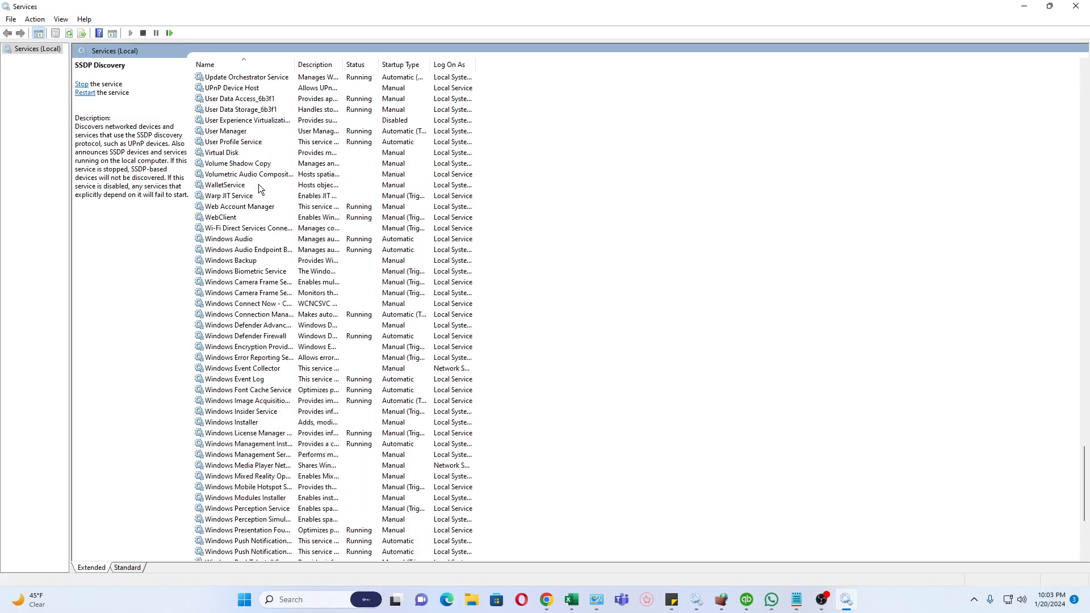
scroll(251, 183, "up", 1)
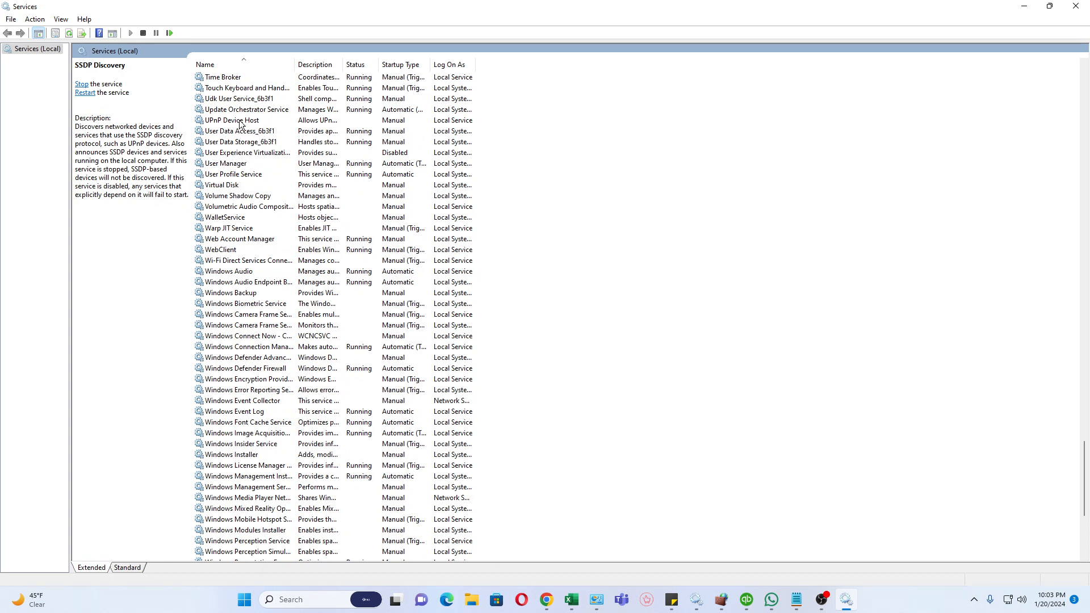
left_click(210, 121)
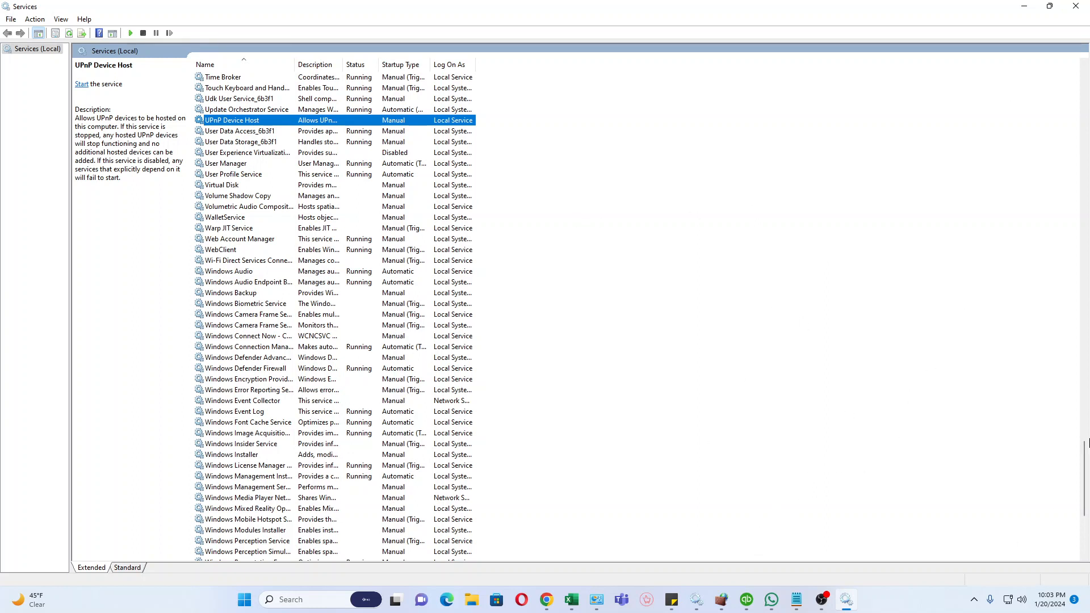
right_click(700, 531)
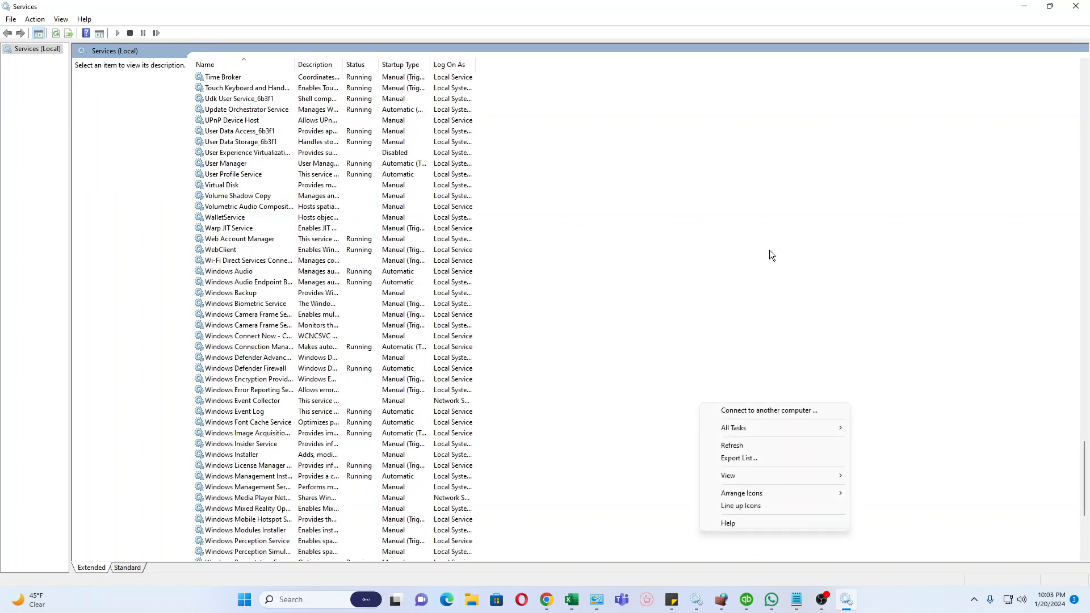
left_click(967, 188)
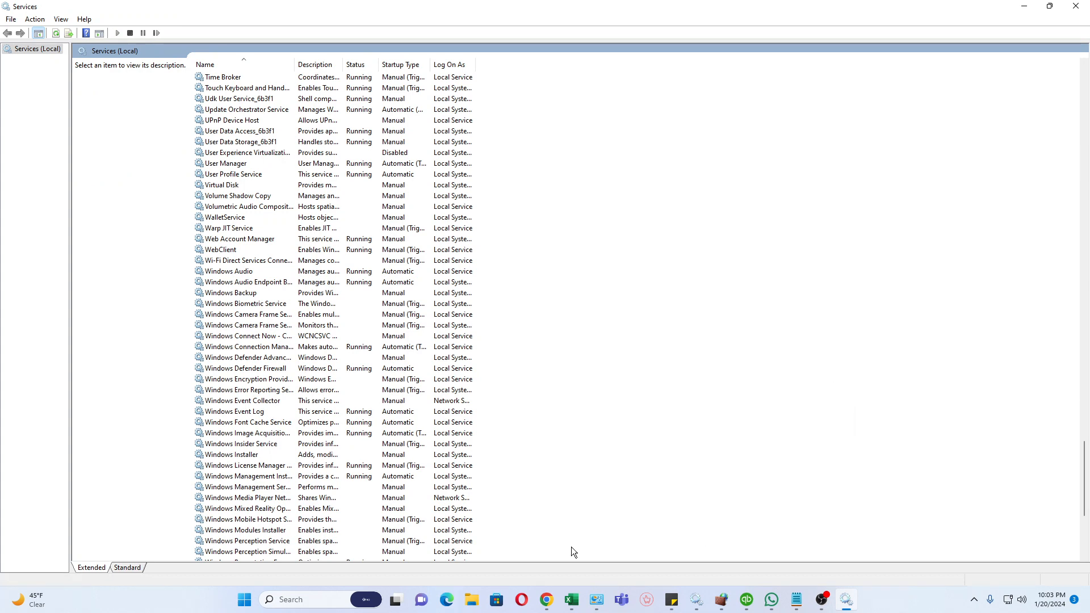
Recheck network discovery and file sharing for the Private and Guest or Public profiles, then close the sharing settings and Services windows.
left_click(597, 599)
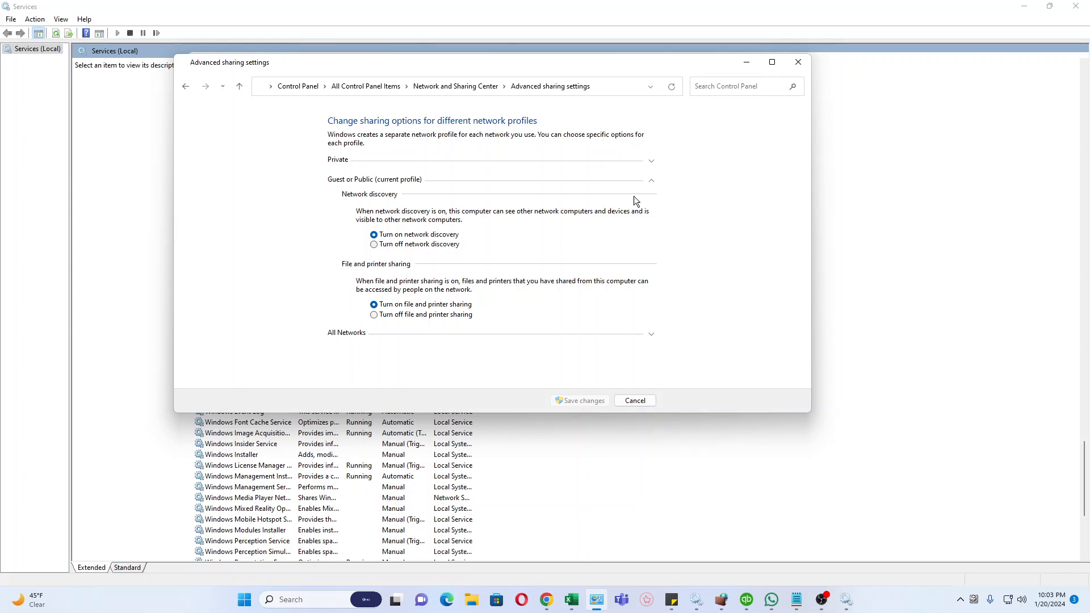
left_click(652, 163)
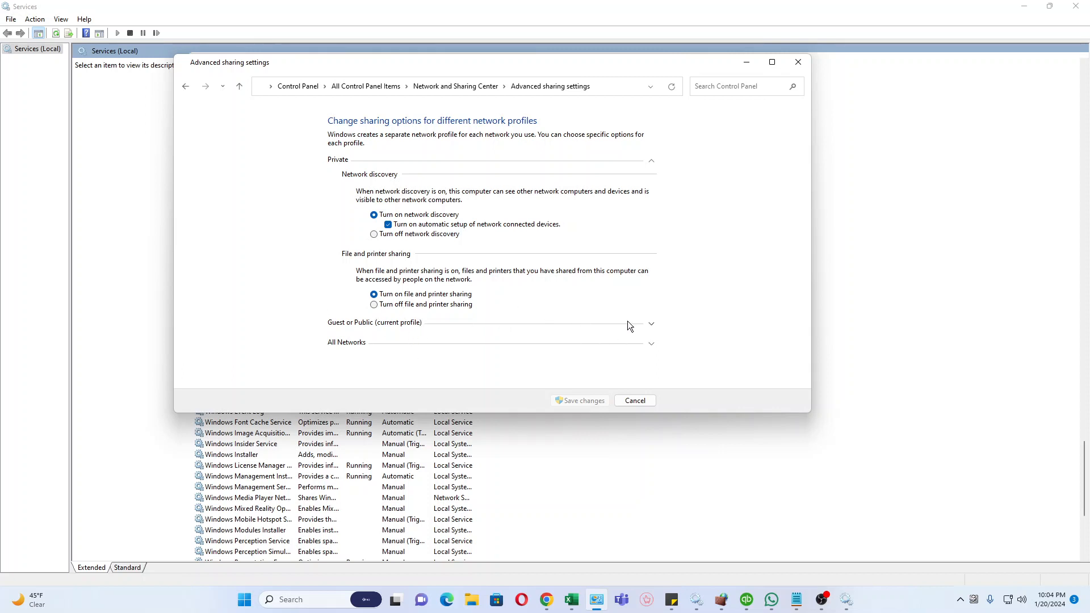
left_click(652, 324)
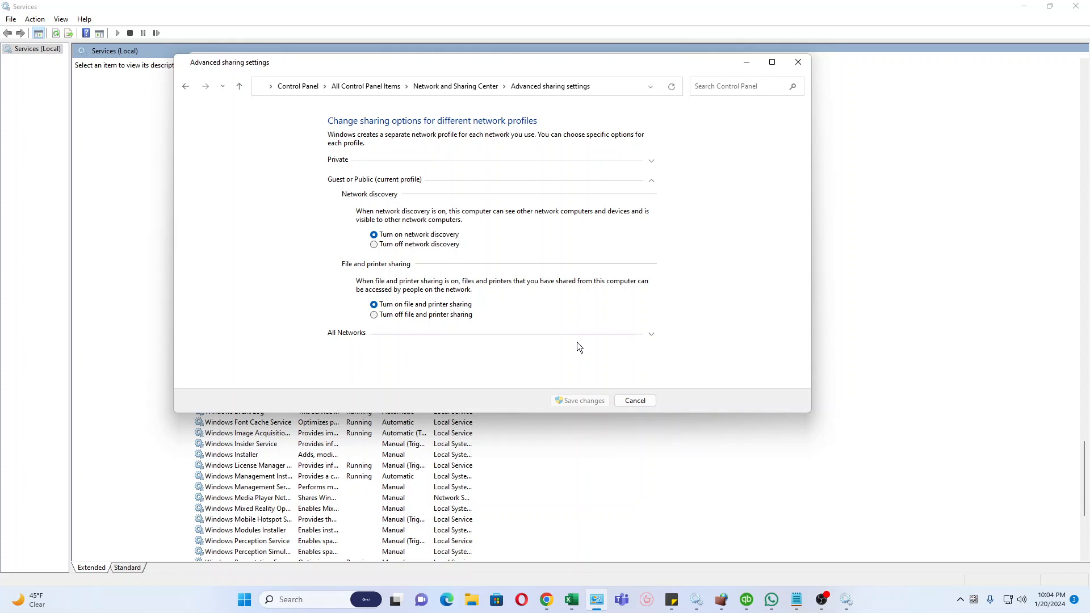
left_click(799, 64)
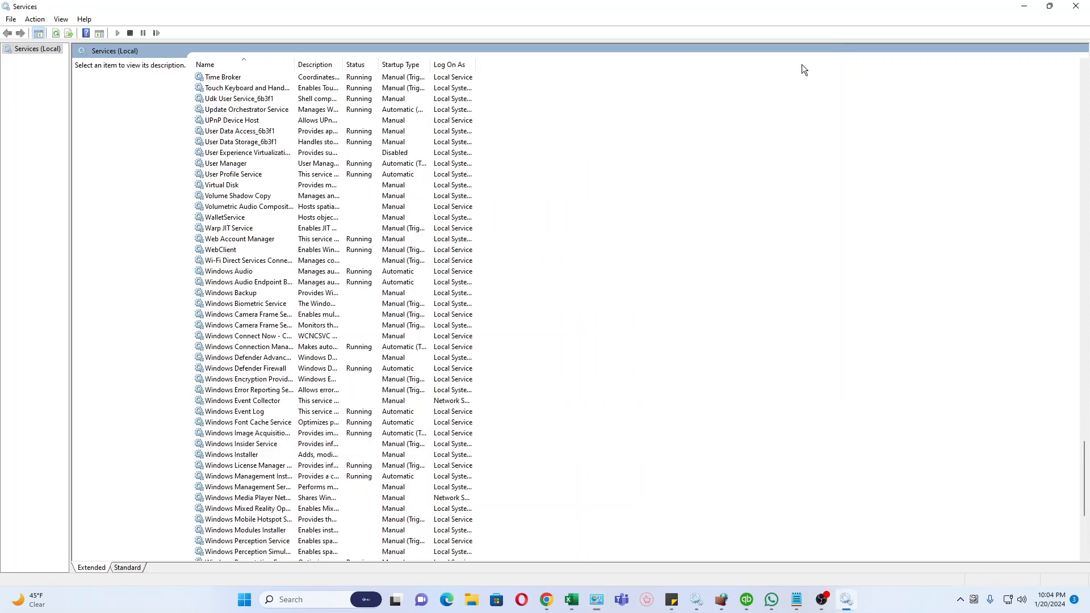
left_click(1076, 6)
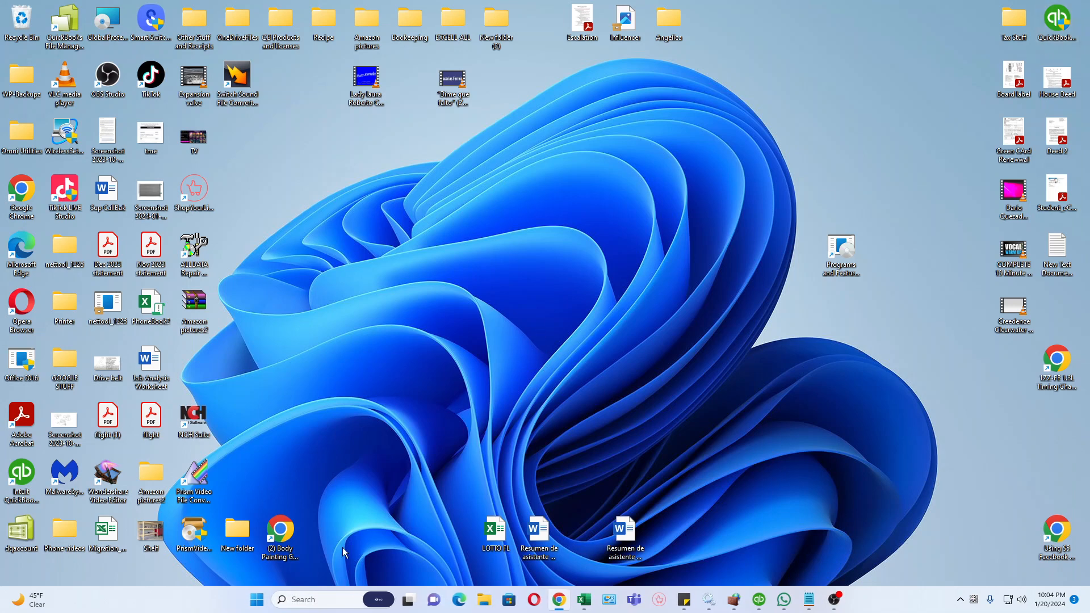
Open File Explorer and browse to the Company Files folder in C:\Users\Public\Public Documents\Intuit\QuickBooks.
left_click(485, 601)
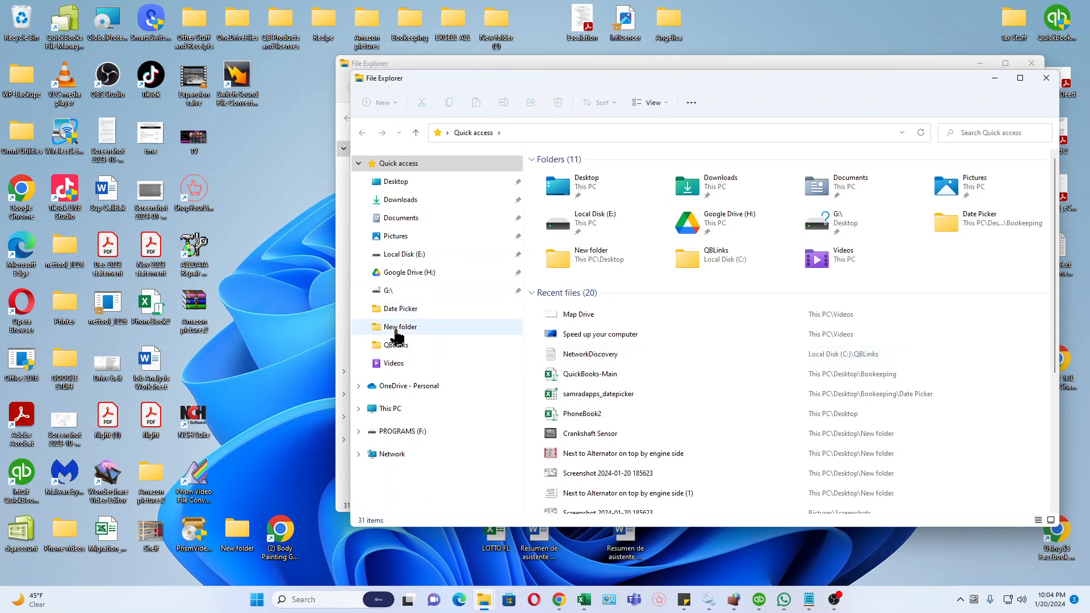
left_click(427, 410)
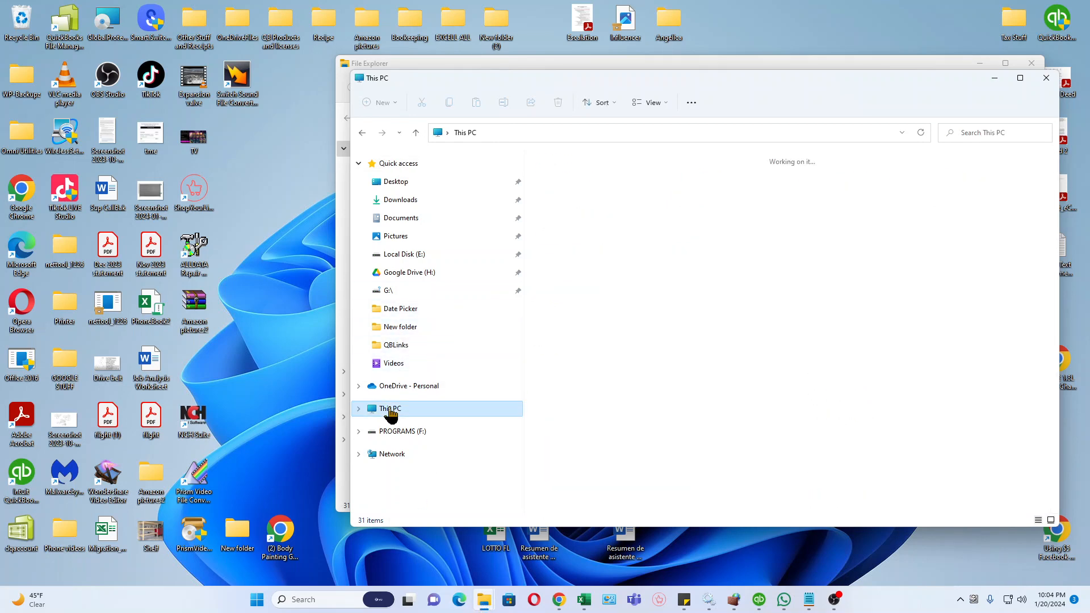
double_click(585, 264)
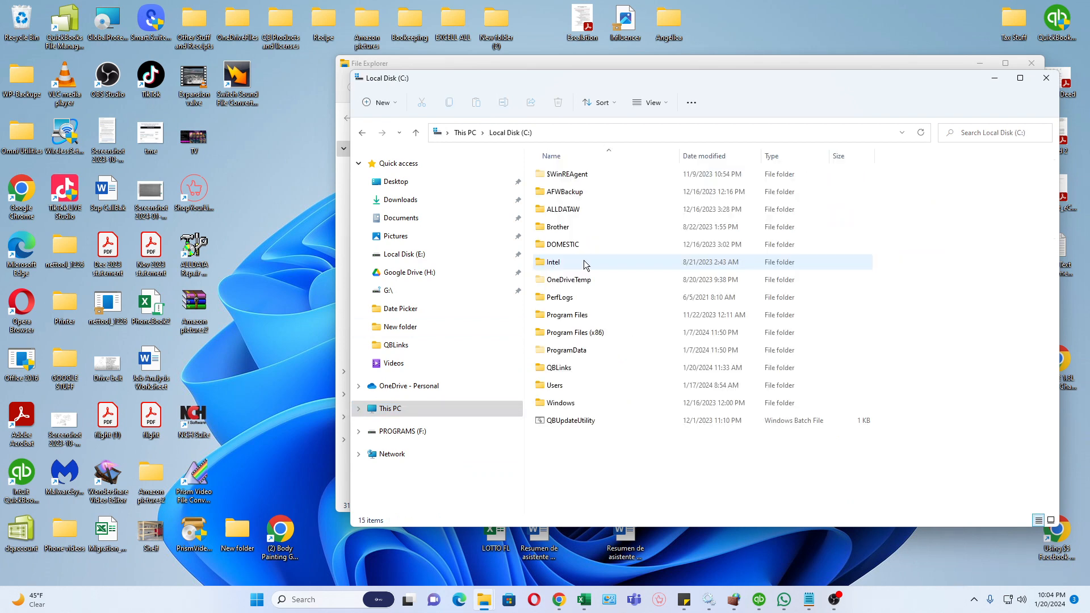
left_click(560, 388)
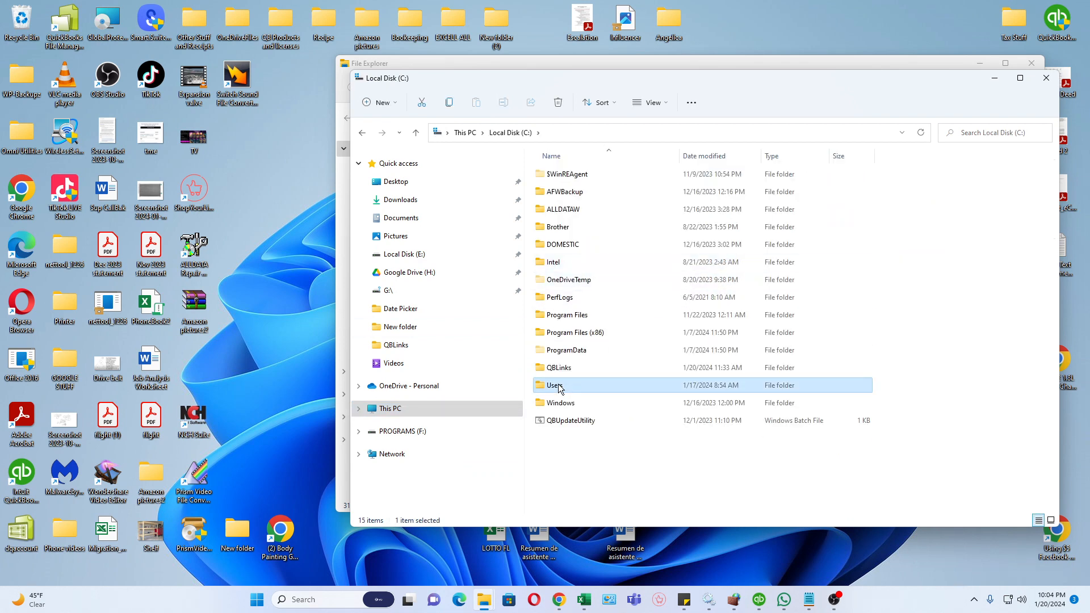
double_click(562, 383)
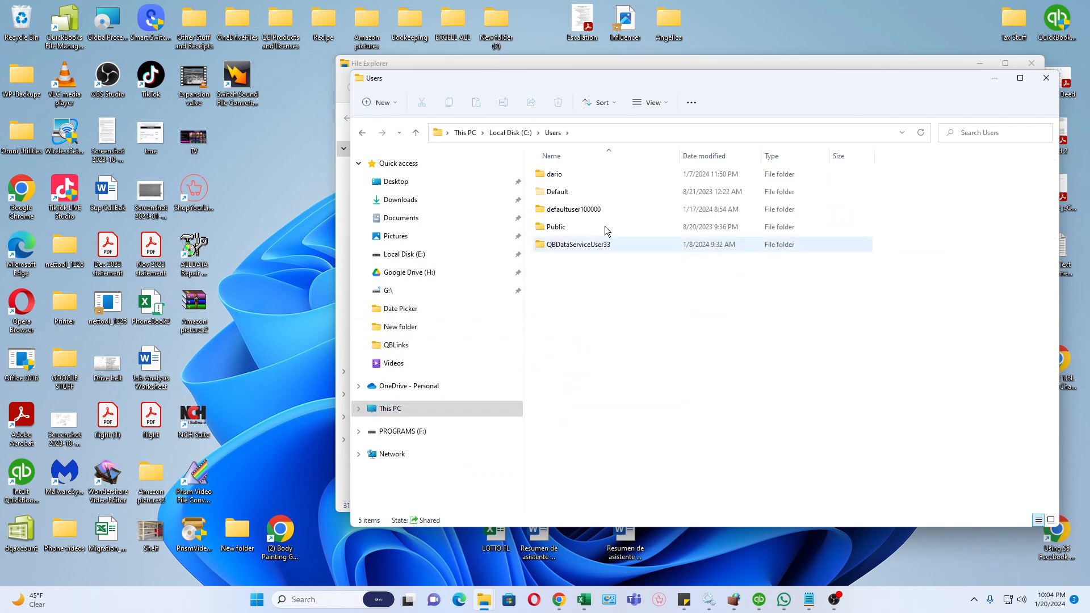
double_click(573, 226)
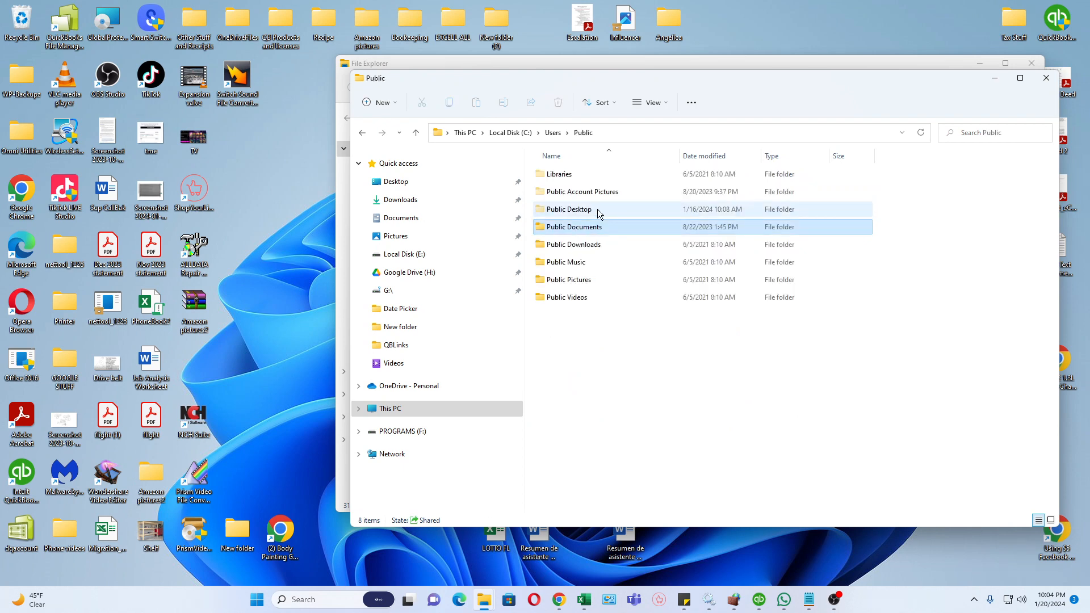
double_click(575, 227)
double_click(559, 192)
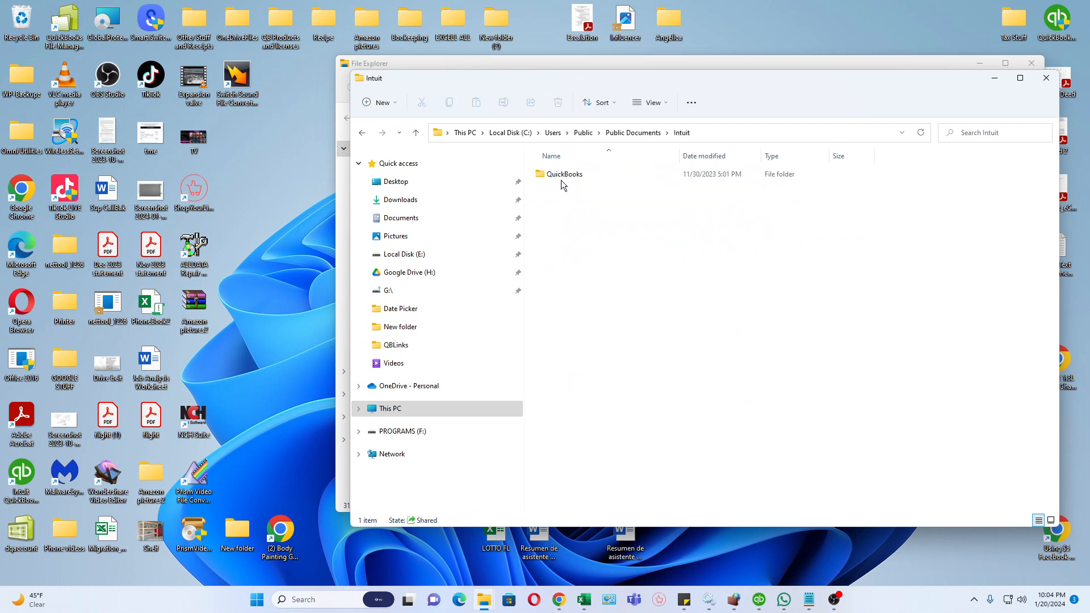
double_click(561, 177)
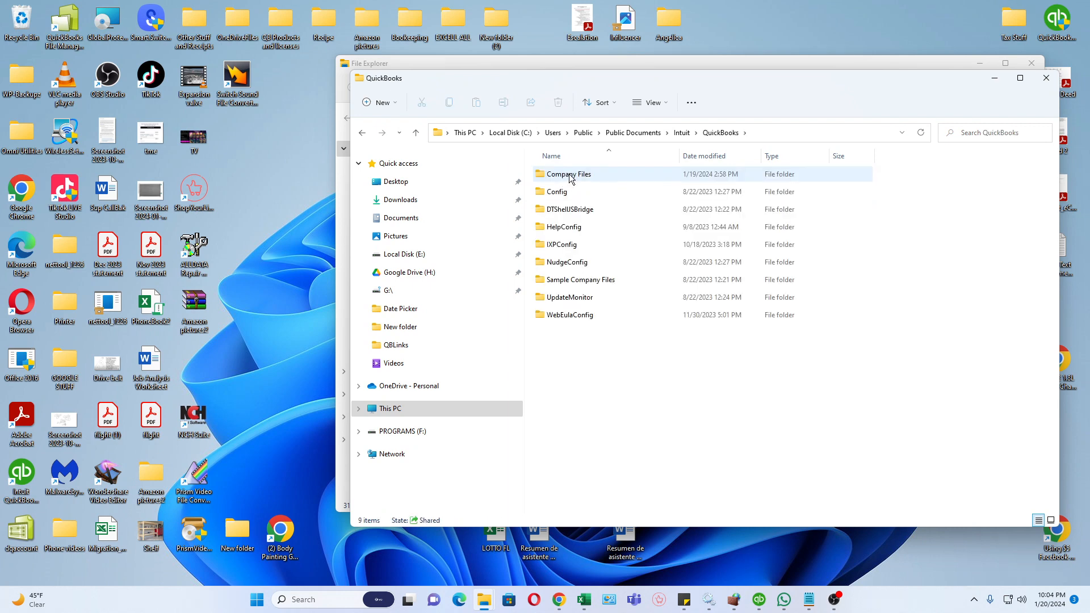
double_click(571, 176)
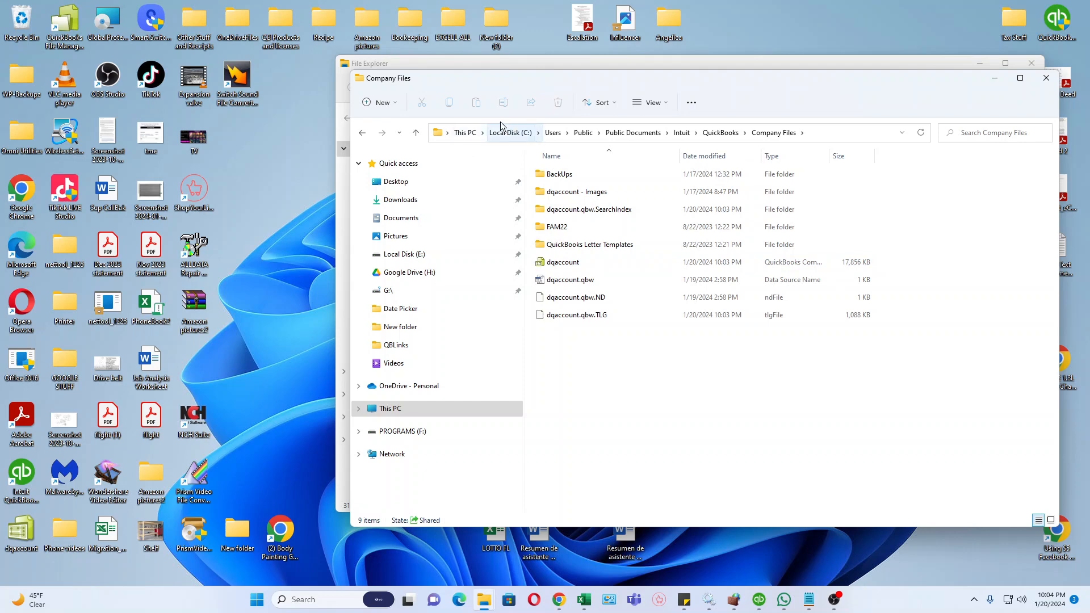
Go back up to the QuickBooks folder and open the Advanced Sharing settings in the Company Files folder's properties.
left_click(416, 135)
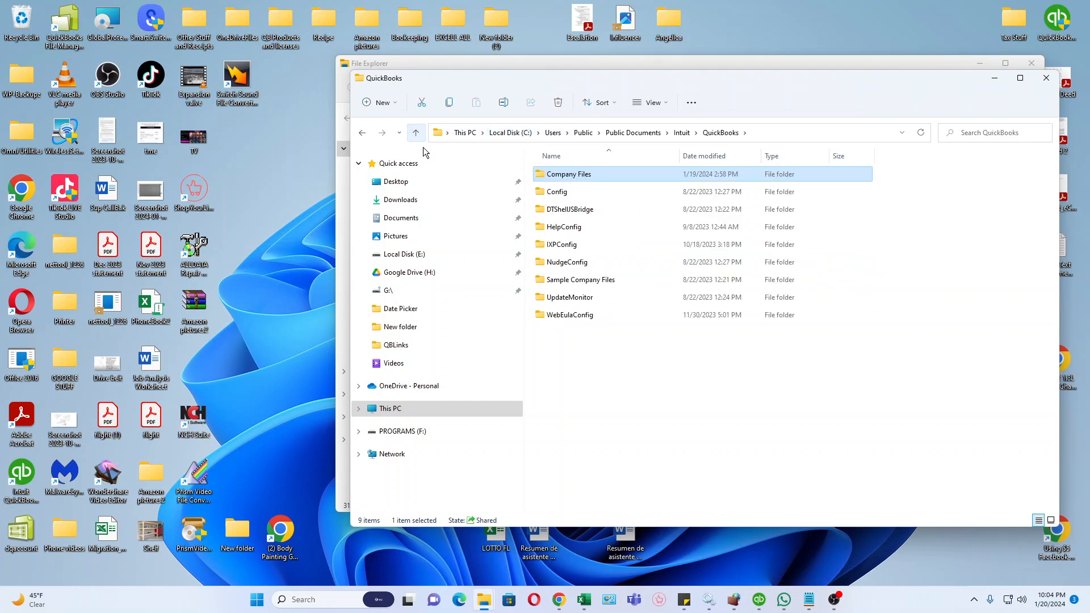
right_click(578, 176)
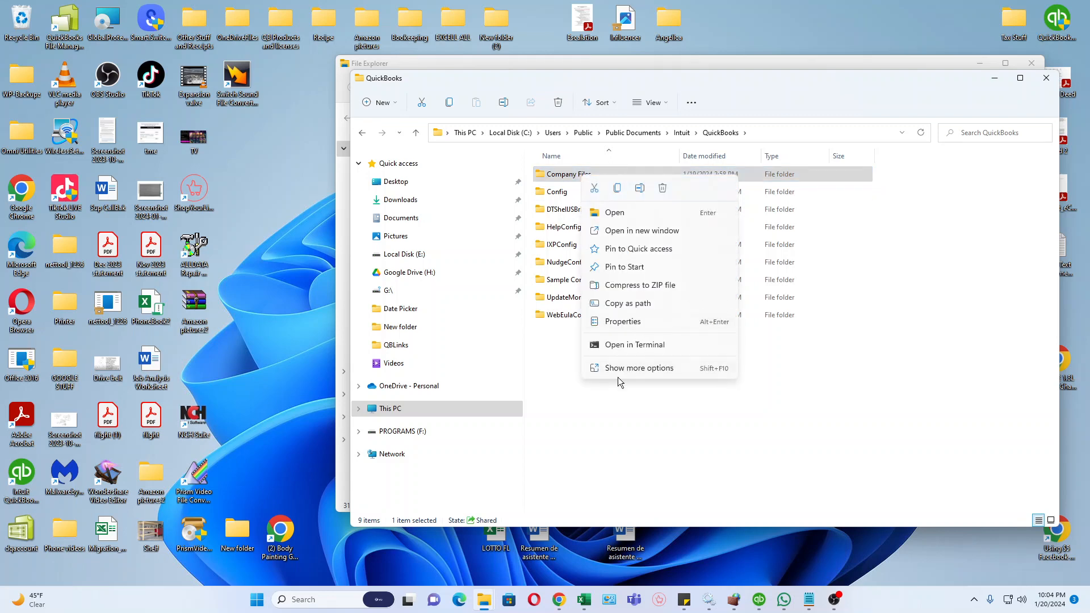
left_click(635, 320)
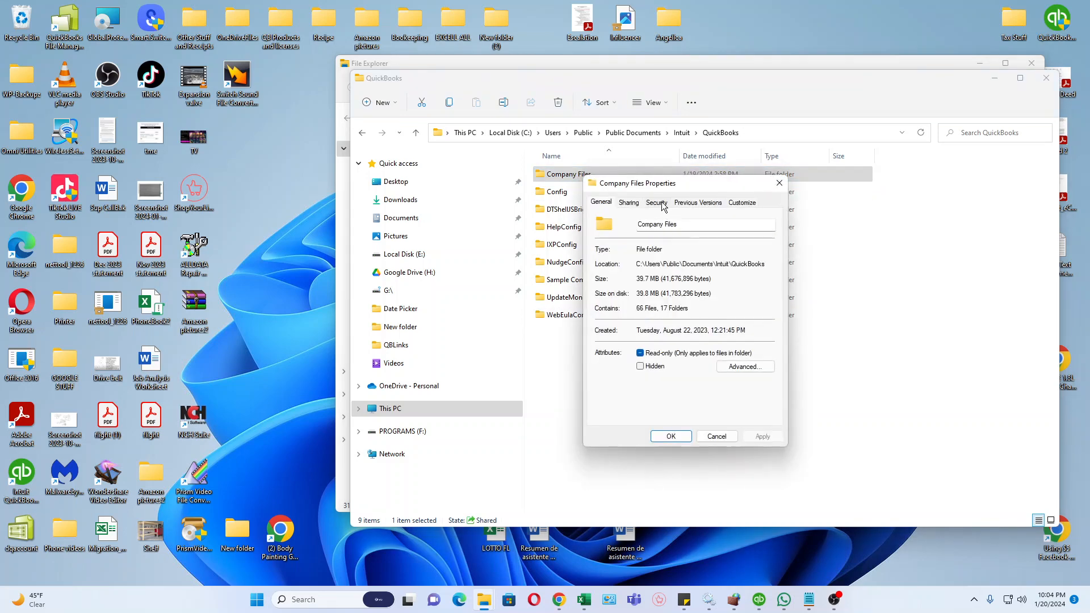
left_click(634, 209)
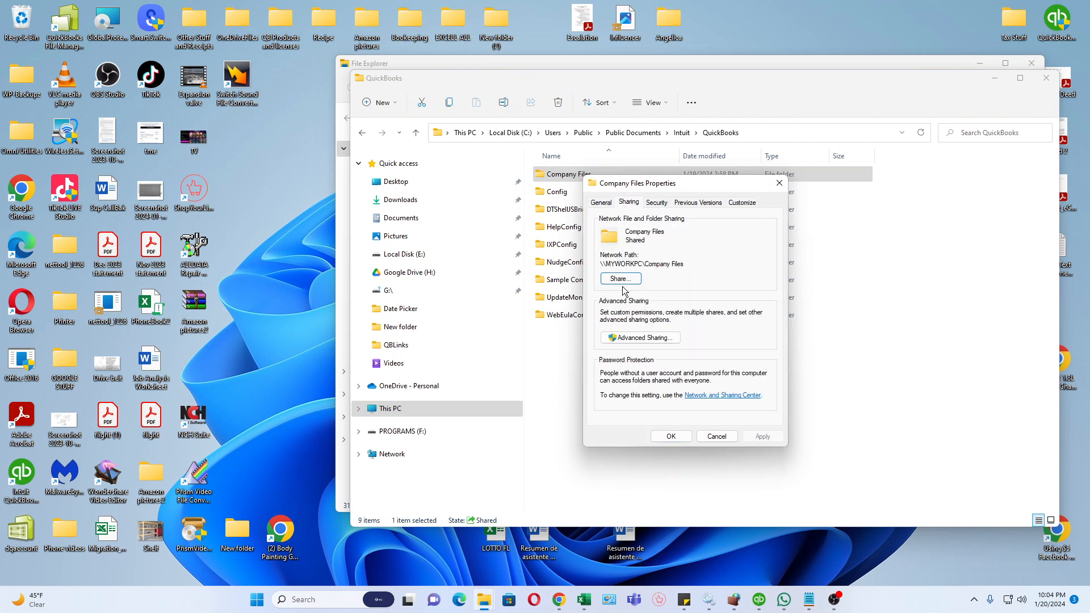
left_click(636, 338)
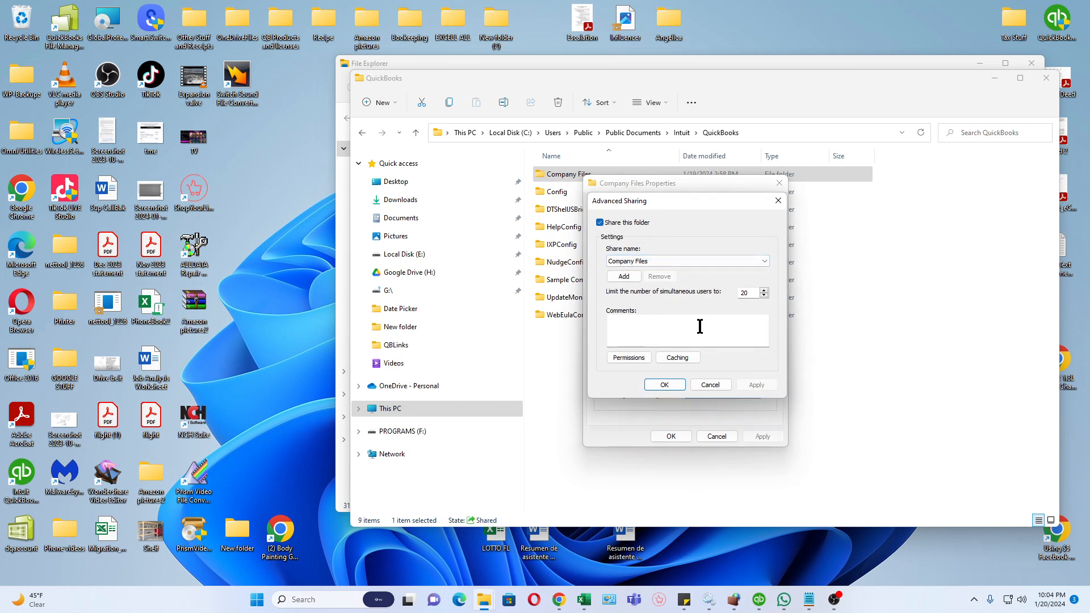
Make sure Everyone is allowed Full Control in the Company Files share permissions and accept them.
left_click(616, 356)
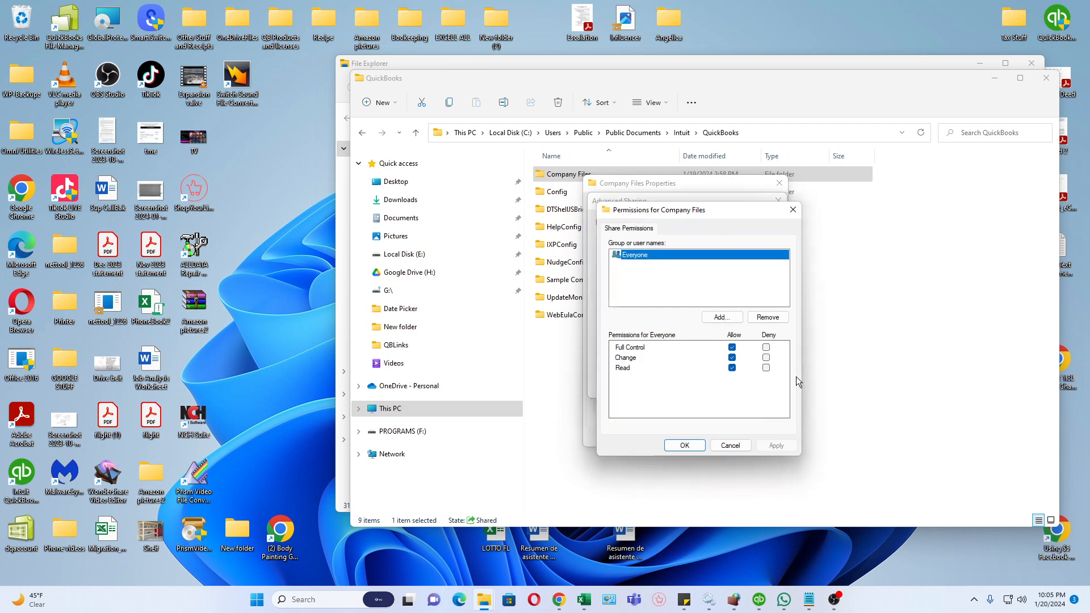
left_click(731, 348)
left_click(731, 347)
left_click(684, 445)
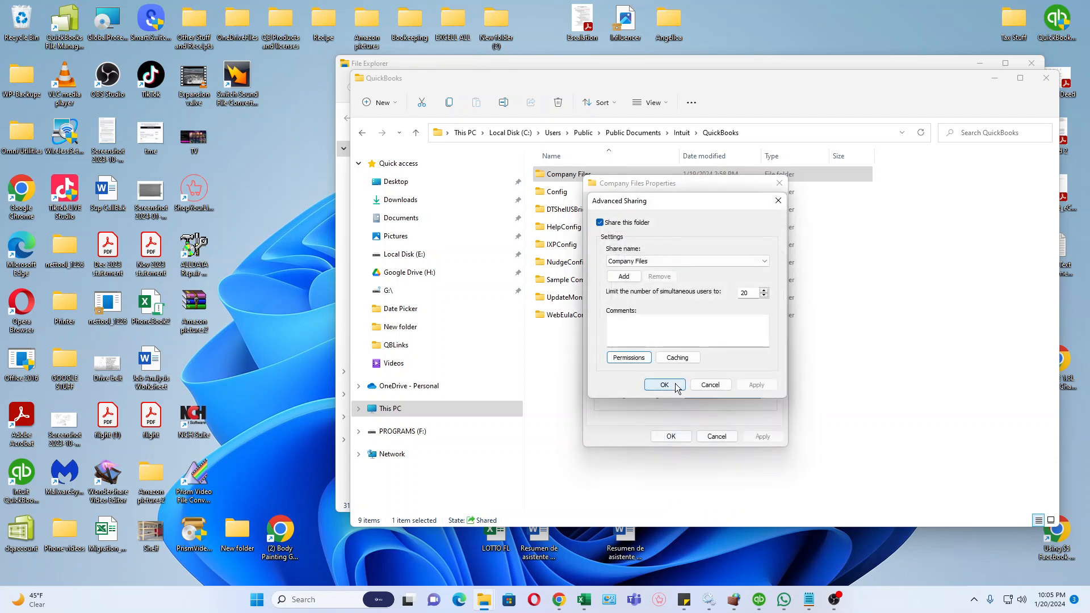
Accept the advanced sharing settings for the Company Files folder and close its properties.
left_click(688, 444)
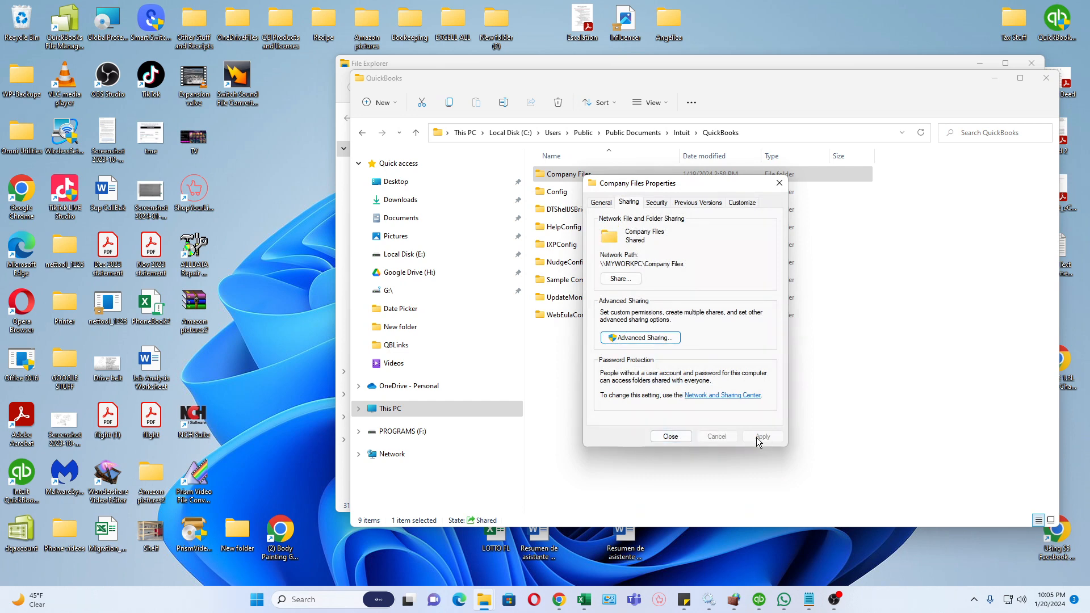
left_click(671, 437)
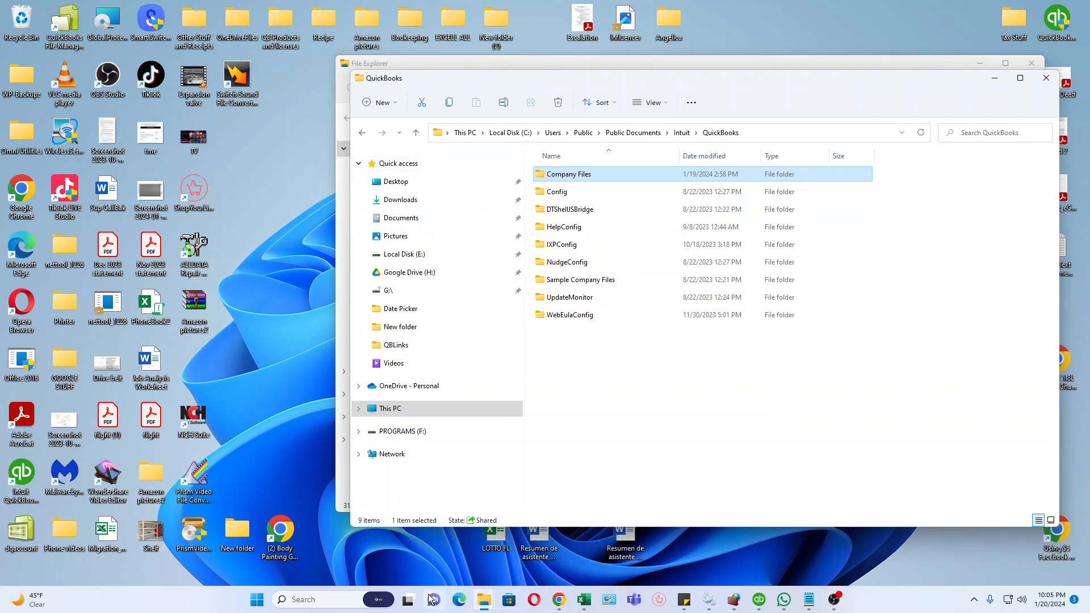
Find the QuickBooks folder in the full list of installed apps and launch QuickBooks Database Server Manager from it.
left_click(256, 599)
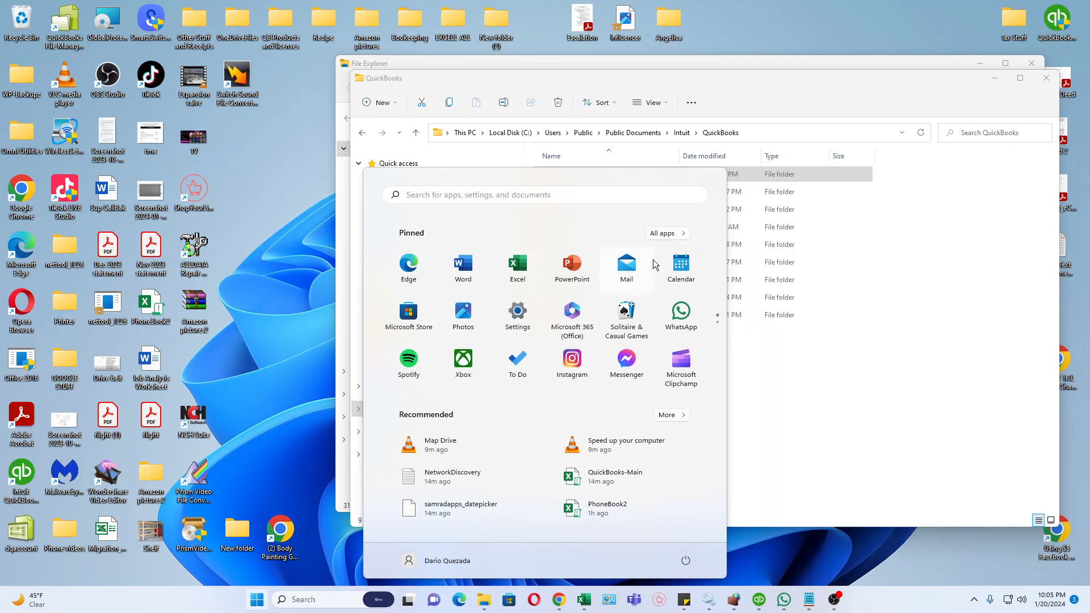
left_click(668, 233)
scroll(445, 353, "down", 5)
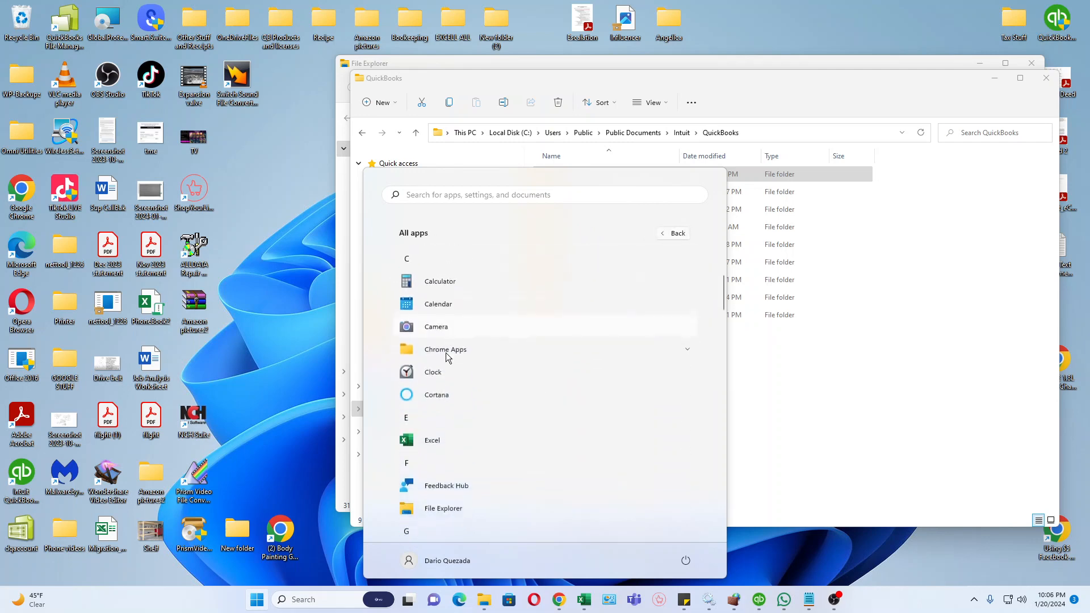
scroll(448, 363, "down", 4)
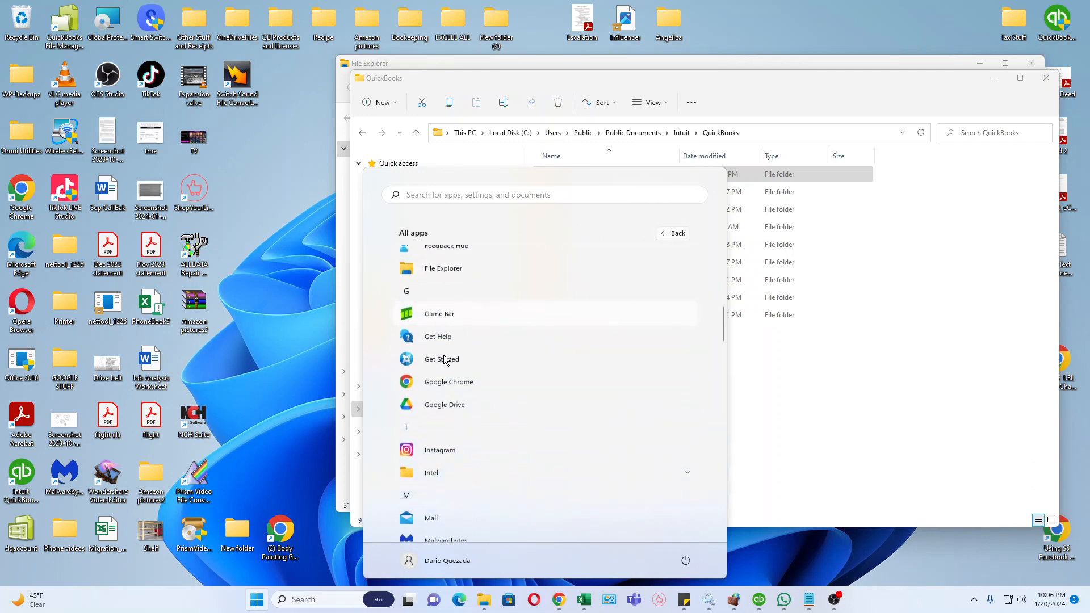
scroll(451, 374, "down", 5)
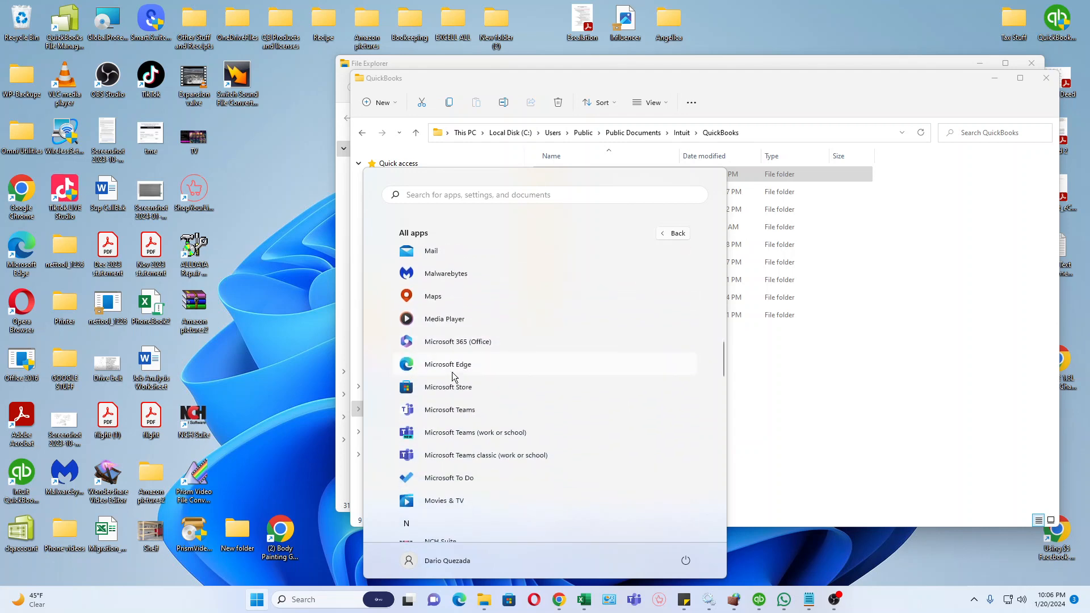
scroll(454, 375, "down", 1)
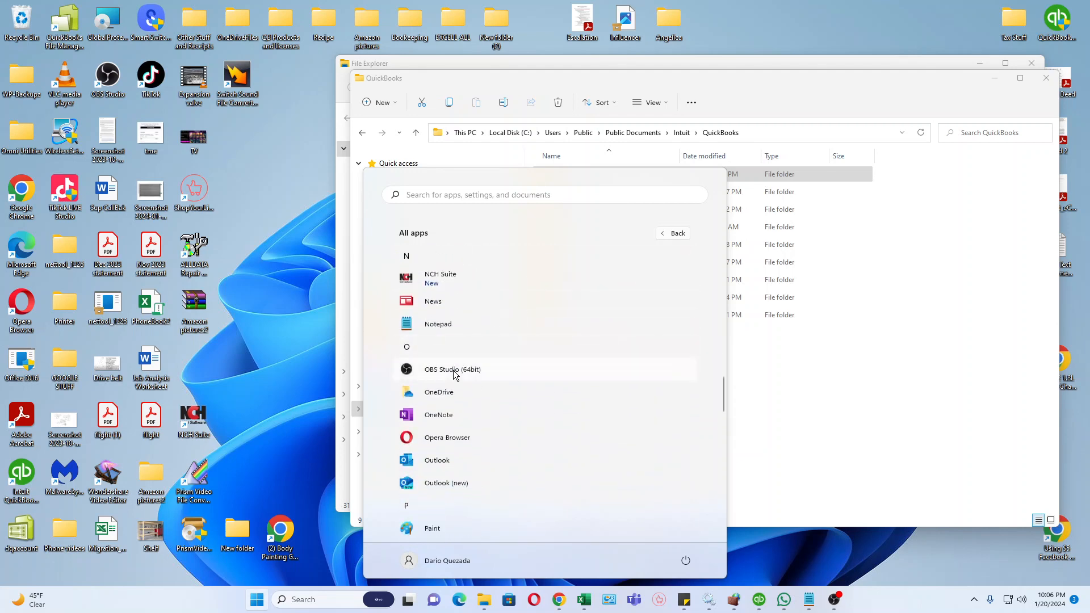
scroll(453, 374, "down", 3)
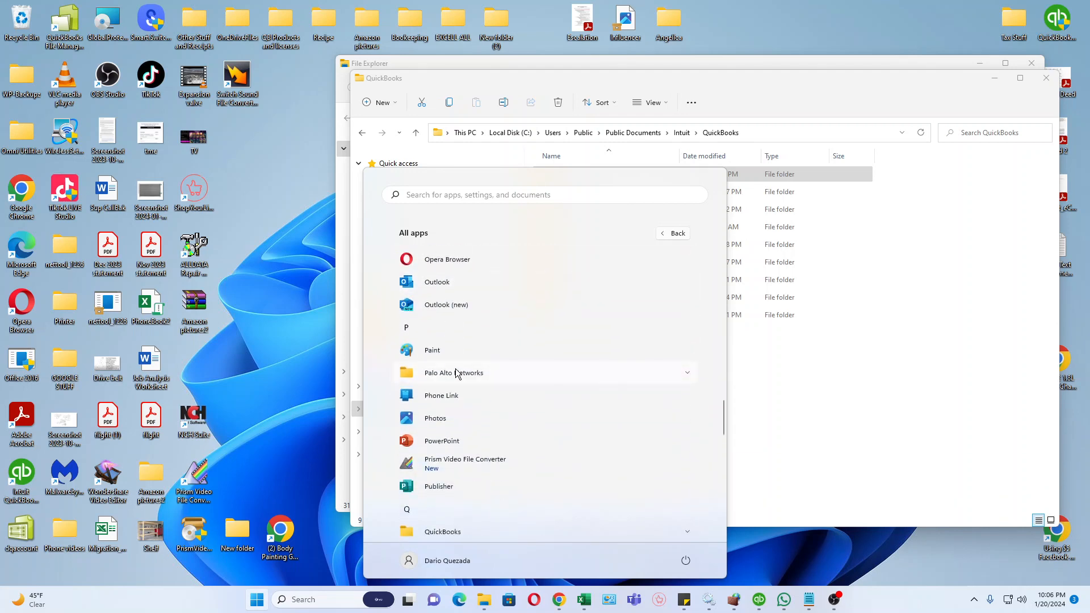
scroll(455, 373, "down", 2)
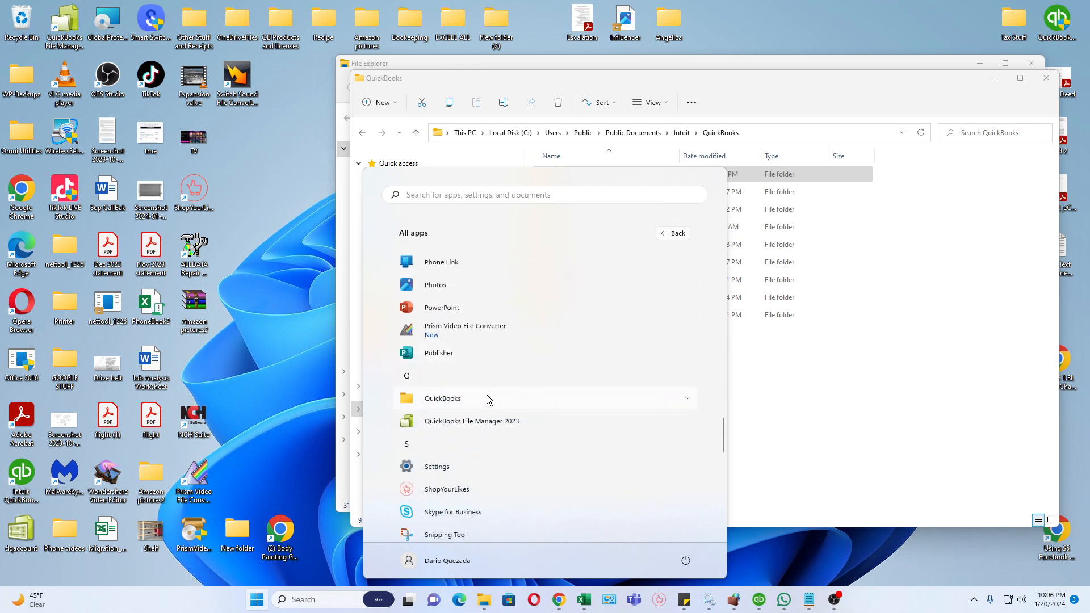
left_click(412, 396)
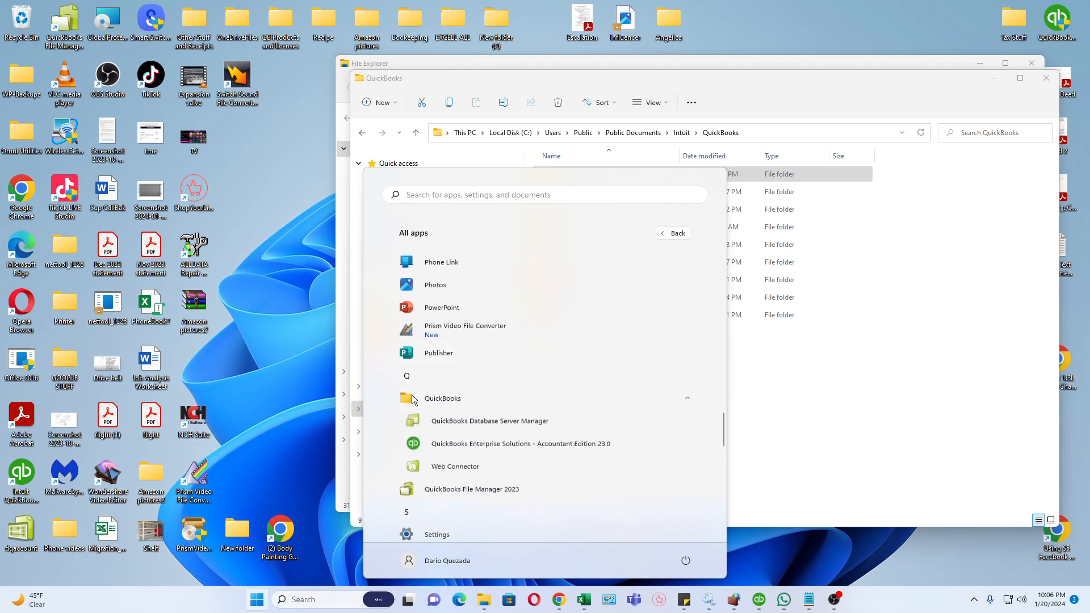
left_click(458, 420)
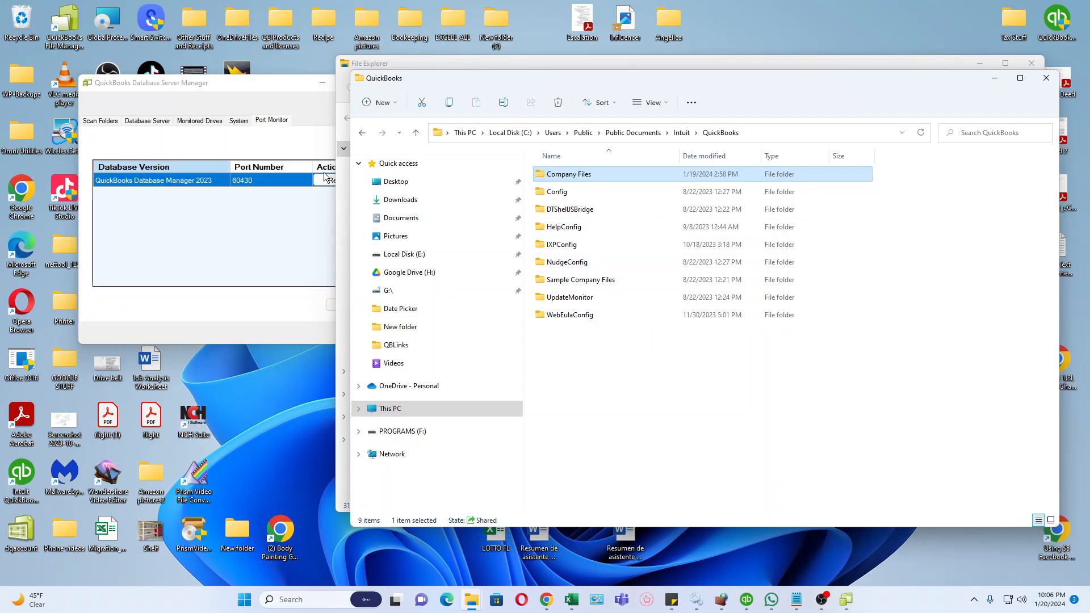
Review the Scan Folders page in QuickBooks Database Server Manager, then close the program.
left_click(291, 221)
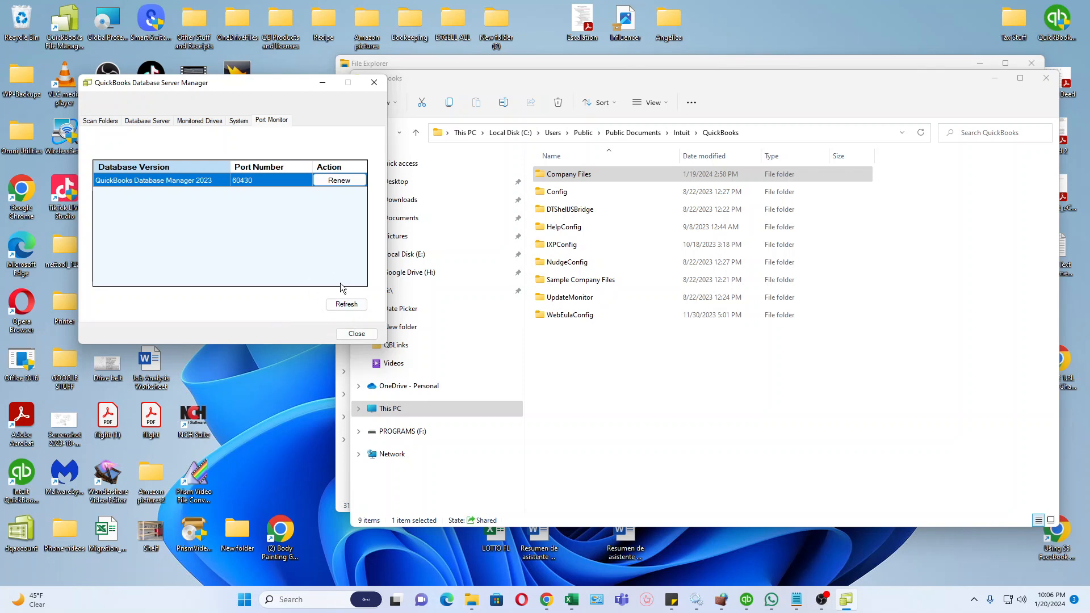
left_click(99, 120)
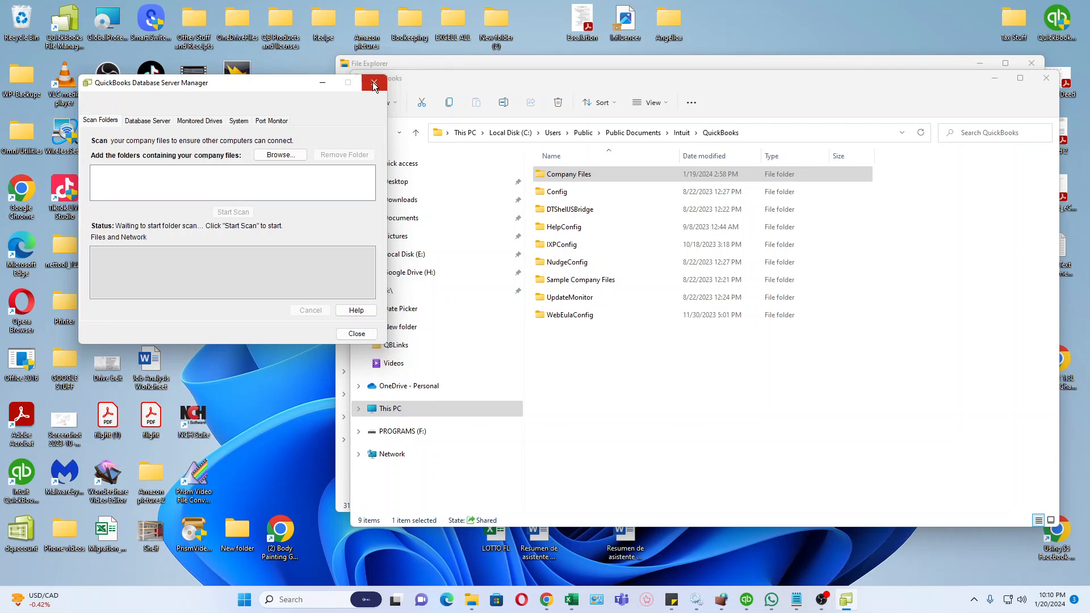
left_click(372, 82)
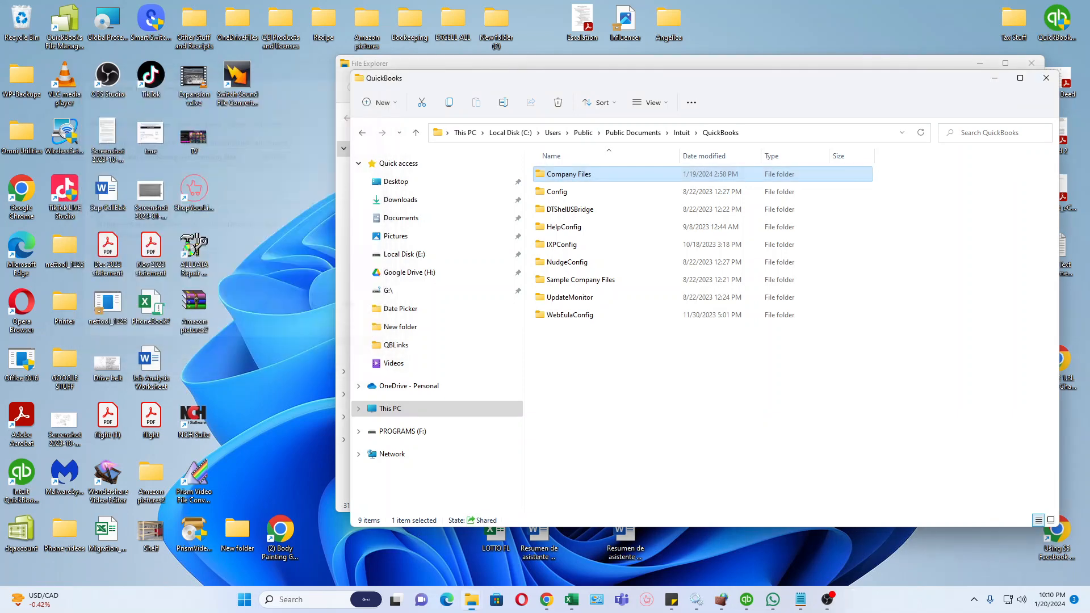